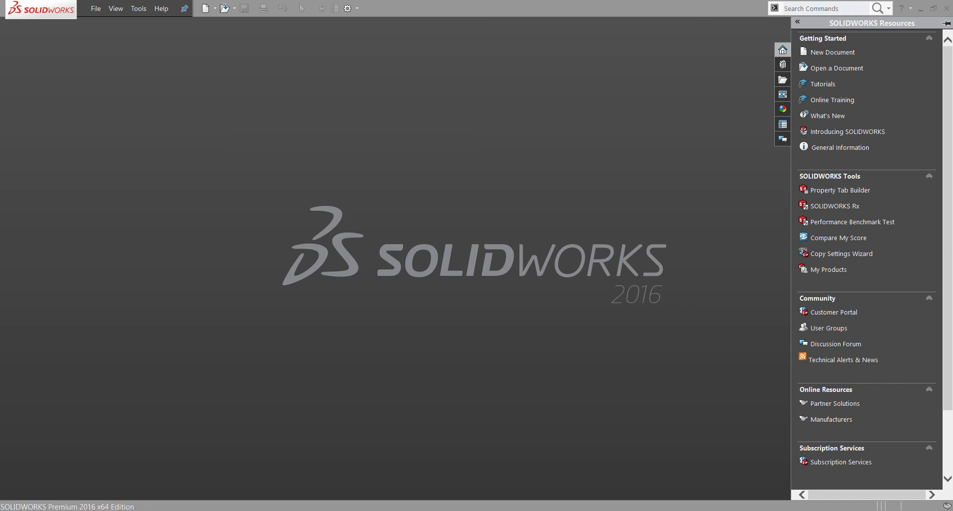
# Open part 01 from final project > New folder > Symmetric.
pyautogui.click(234, 8)
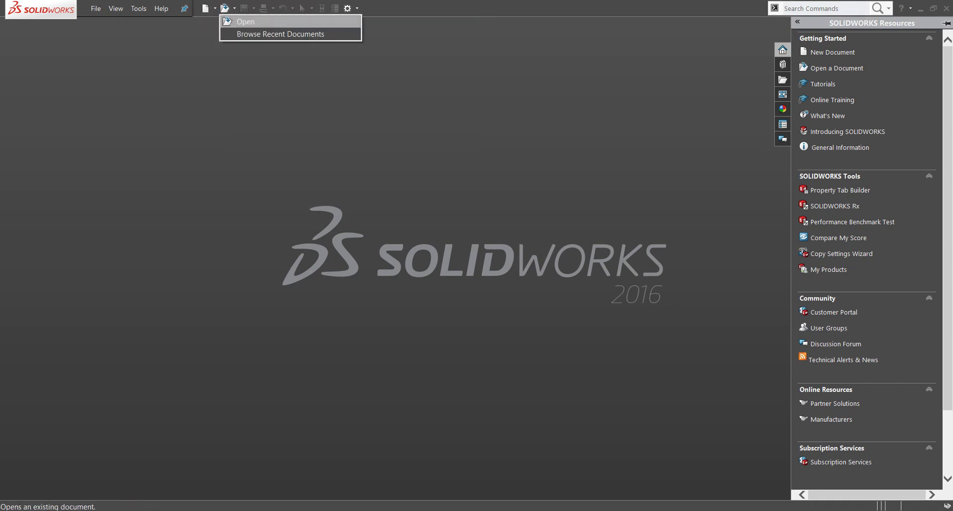
pyautogui.click(246, 22)
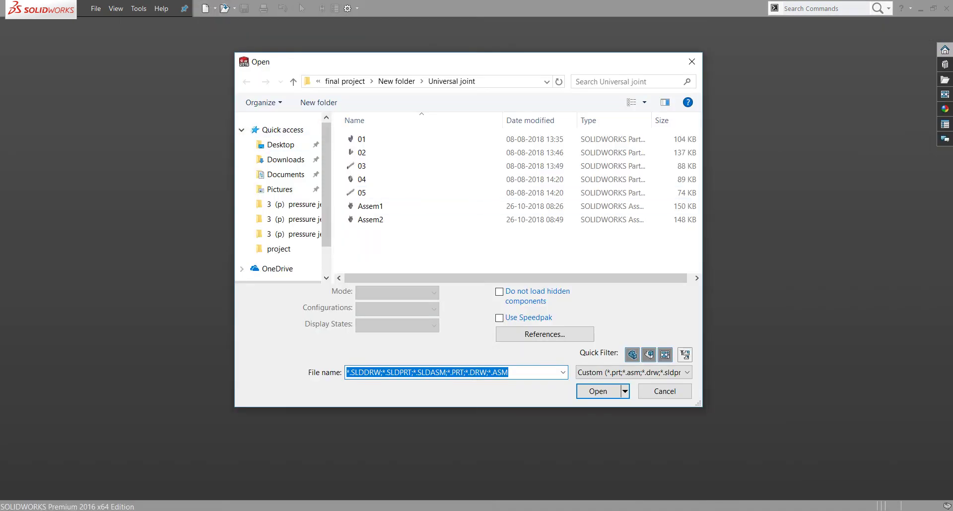
pyautogui.click(294, 81)
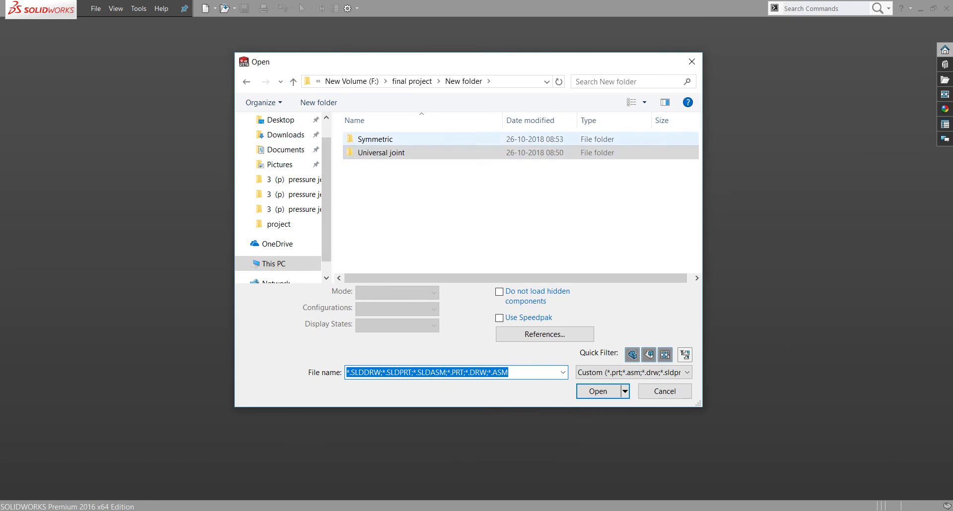
pyautogui.doubleClick(375, 139)
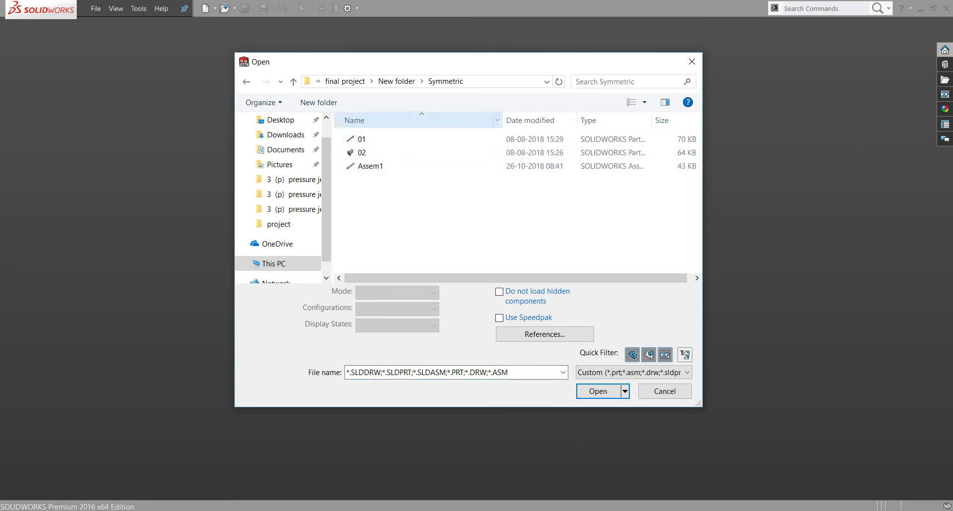
pyautogui.click(294, 82)
pyautogui.doubleClick(381, 153)
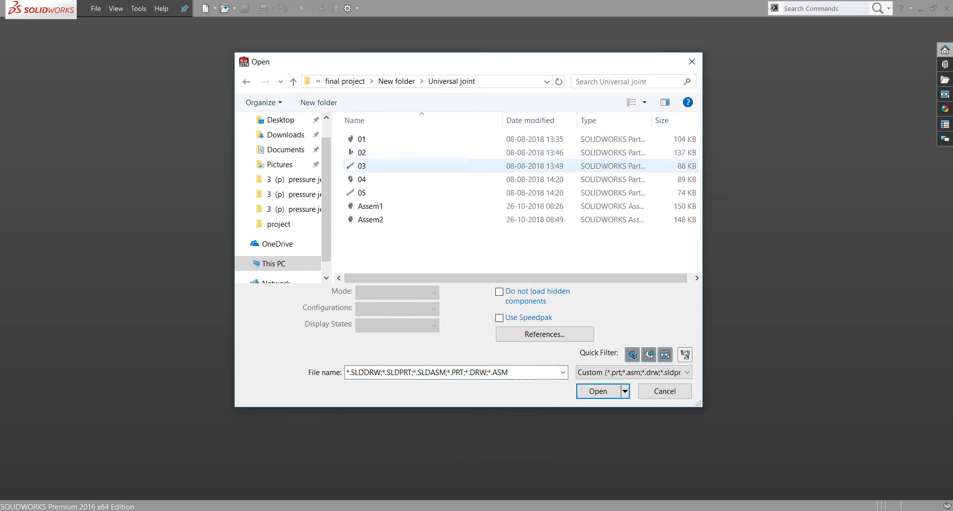
pyautogui.click(294, 82)
pyautogui.doubleClick(370, 139)
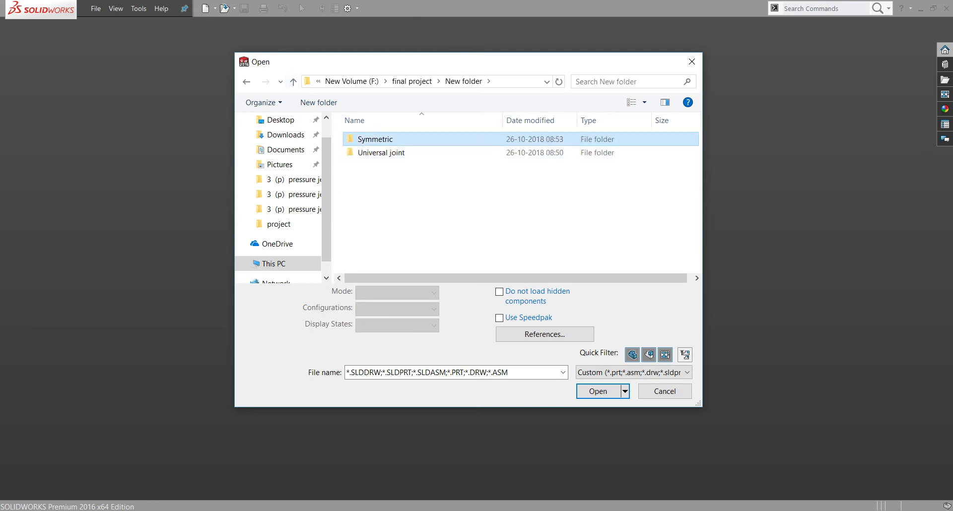
pyautogui.click(361, 139)
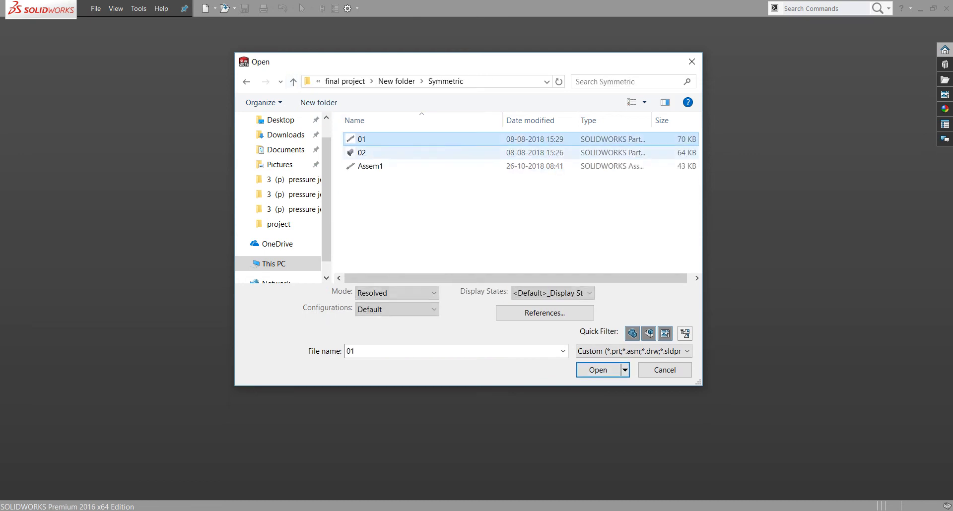
pyautogui.press('Return')
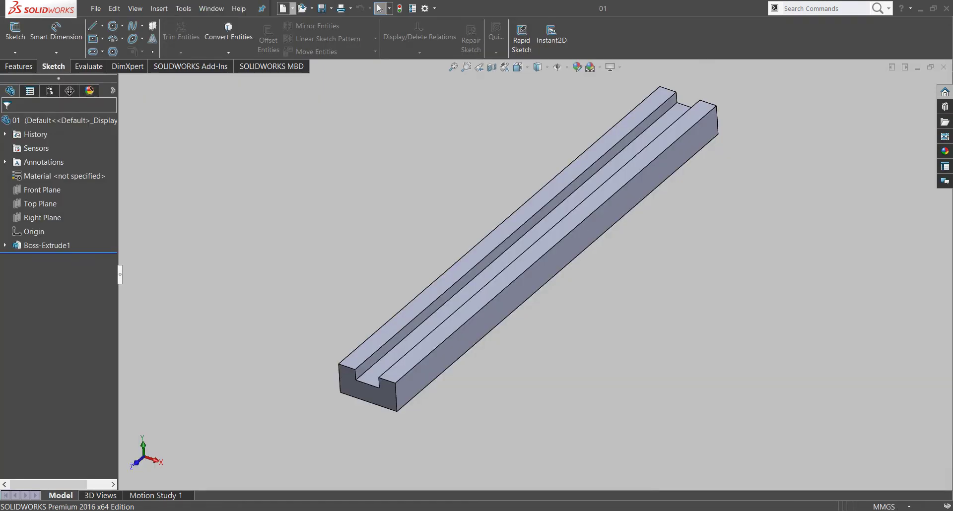
# Make a new assembly from part 01, place the rail and set it to float.
pyautogui.click(293, 8)
pyautogui.click(328, 37)
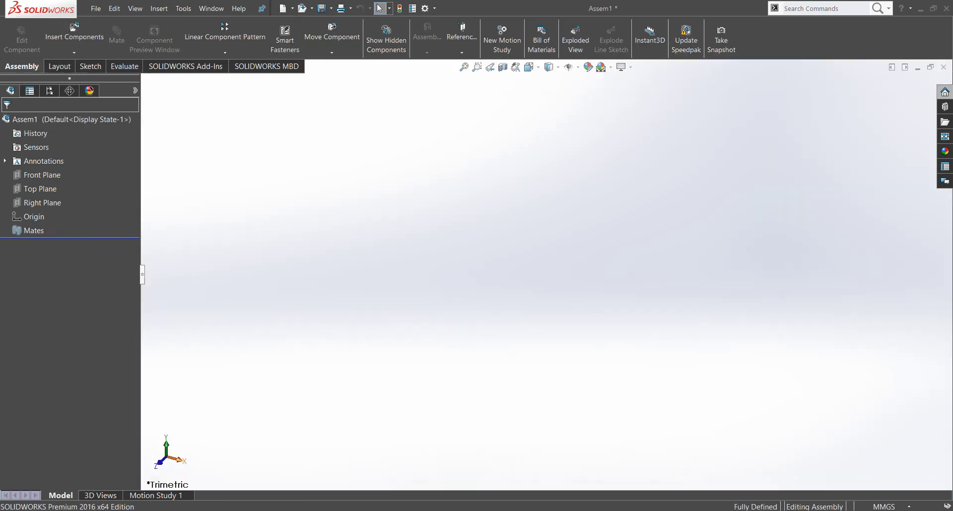
pyautogui.click(475, 274)
pyautogui.rightClick(475, 275)
pyautogui.click(459, 330)
pyautogui.rightClick(459, 331)
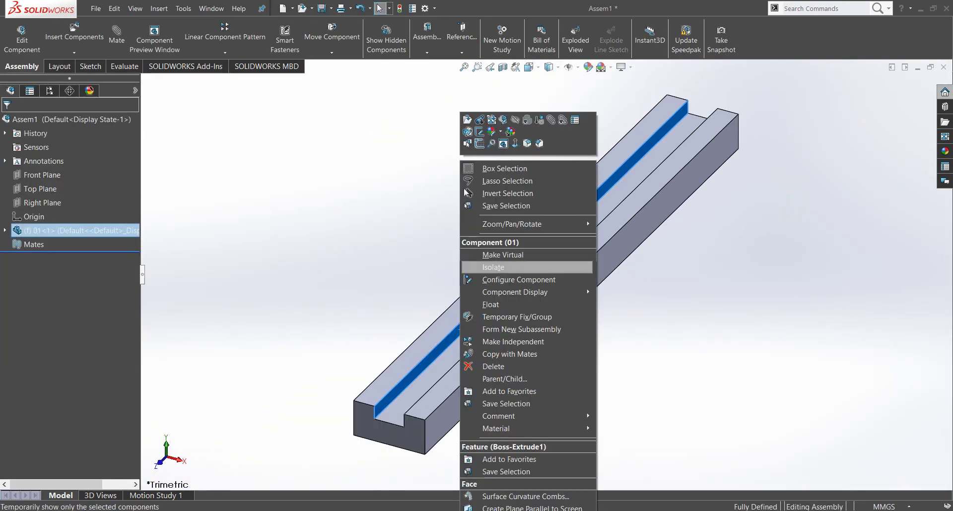
pyautogui.click(490, 304)
# Mate the rail's origin coincident with the assembly origin.
pyautogui.click(116, 37)
pyautogui.click(186, 181)
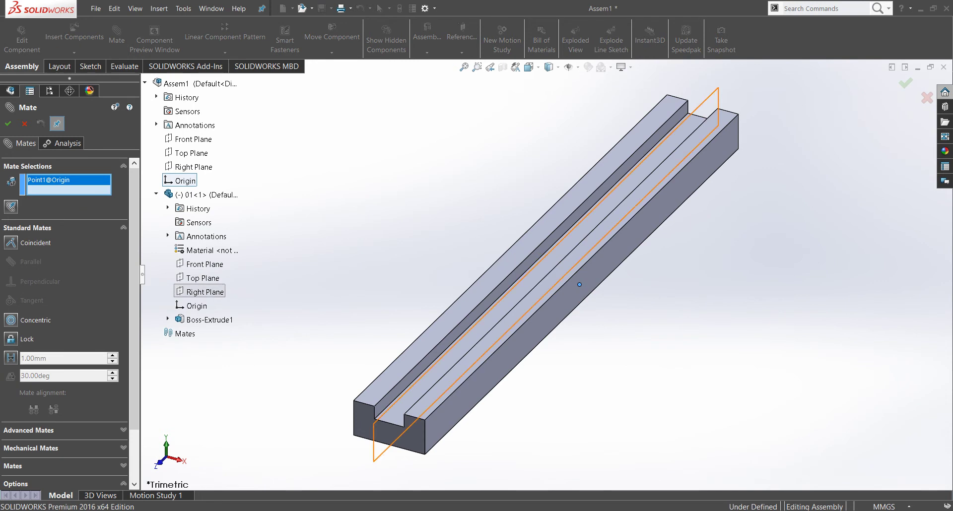
pyautogui.click(196, 306)
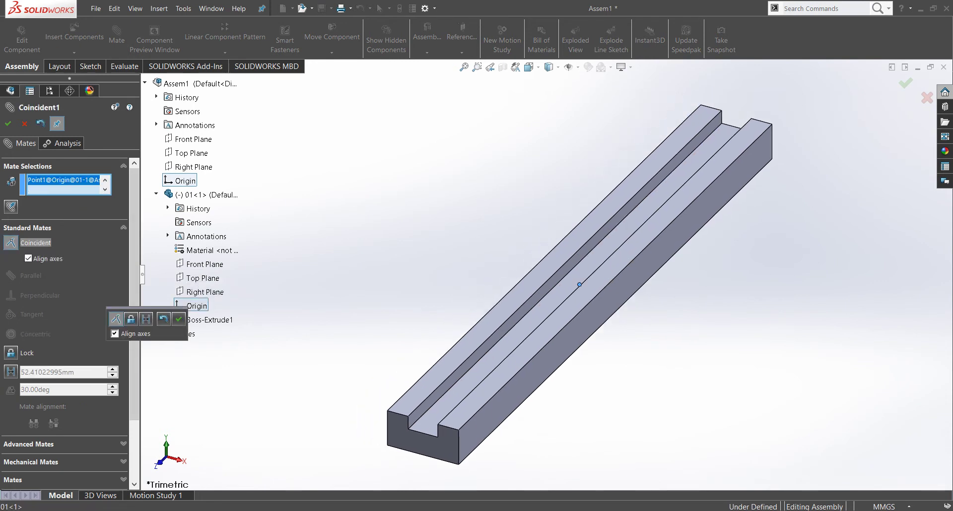
pyautogui.click(179, 319)
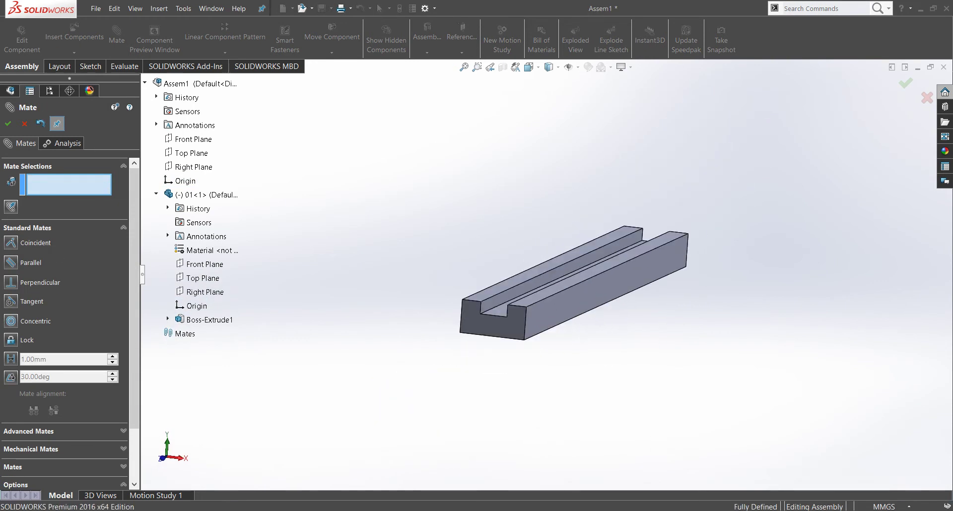
pyautogui.click(8, 124)
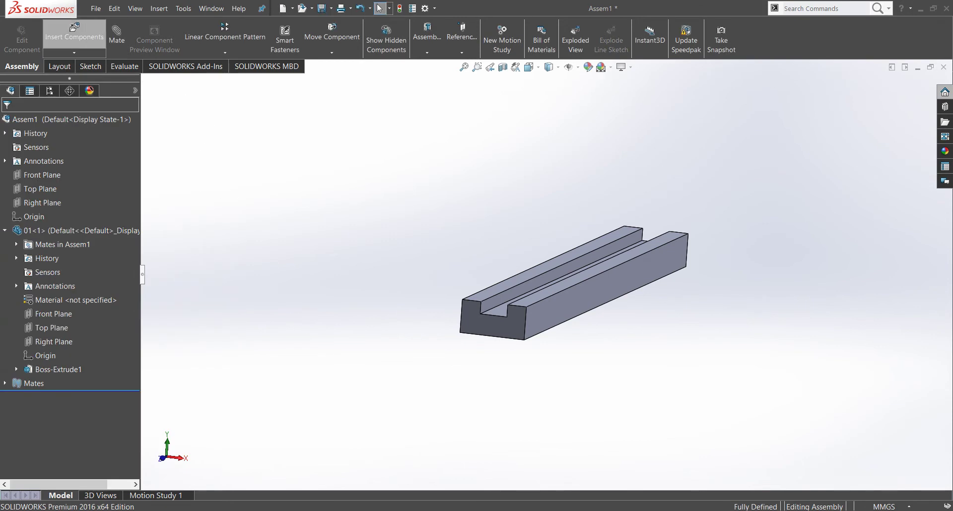
# Insert part 02 from the Symmetric folder and place it beside the rail.
pyautogui.click(74, 34)
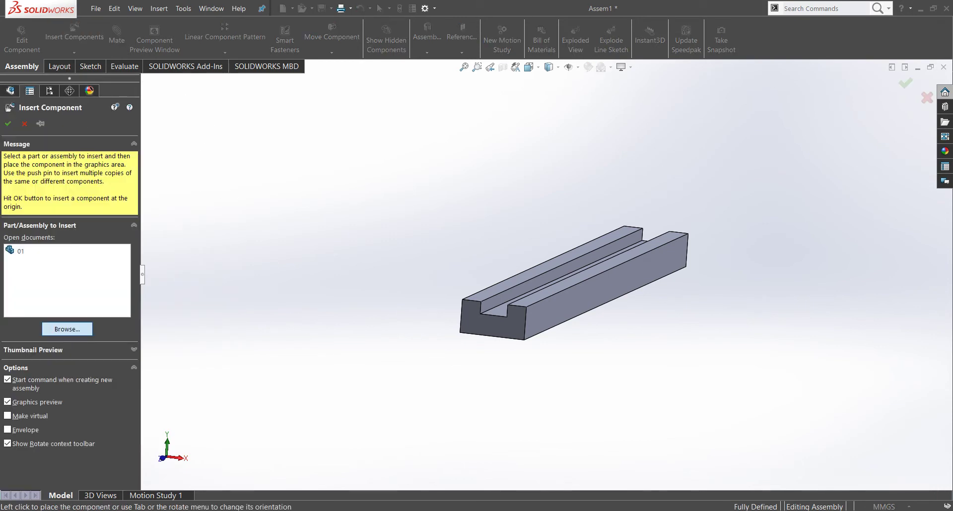
pyautogui.click(362, 152)
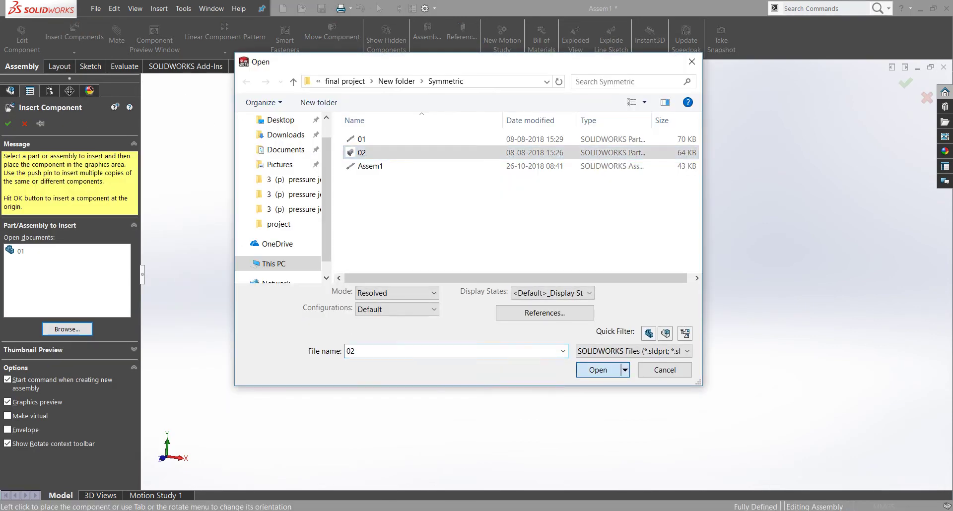
pyautogui.press('Return')
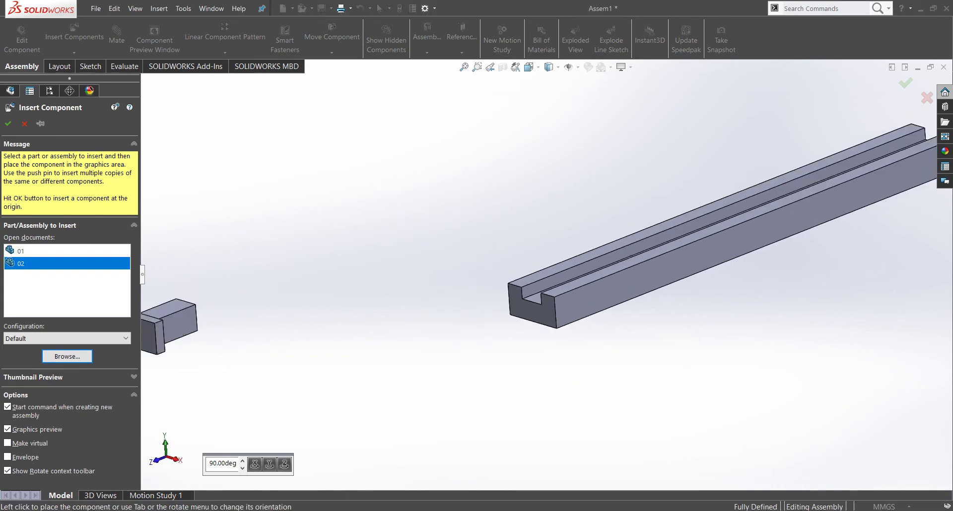
pyautogui.scroll(3, 547, 249)
pyautogui.moveTo(432, 297); pyautogui.dragTo(485, 256, button='middle')
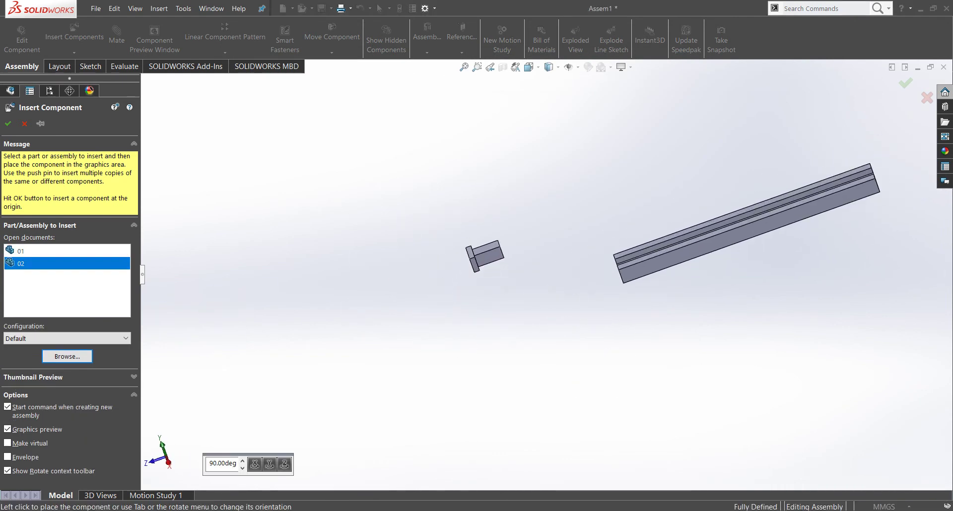
pyautogui.click(544, 181)
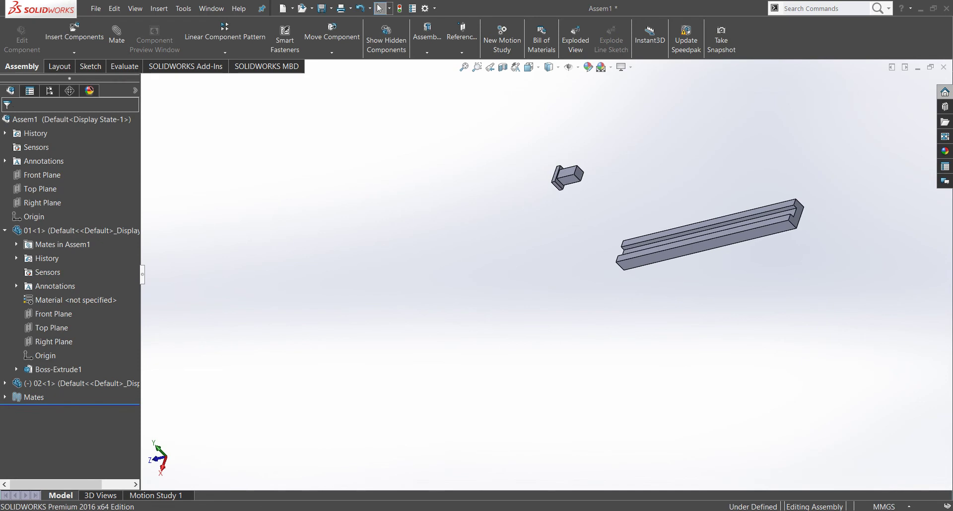
# Try a coincident mate between a slider face and the rail's groove floor.
pyautogui.click(117, 34)
pyautogui.scroll(-3, 666, 159)
pyautogui.click(507, 183)
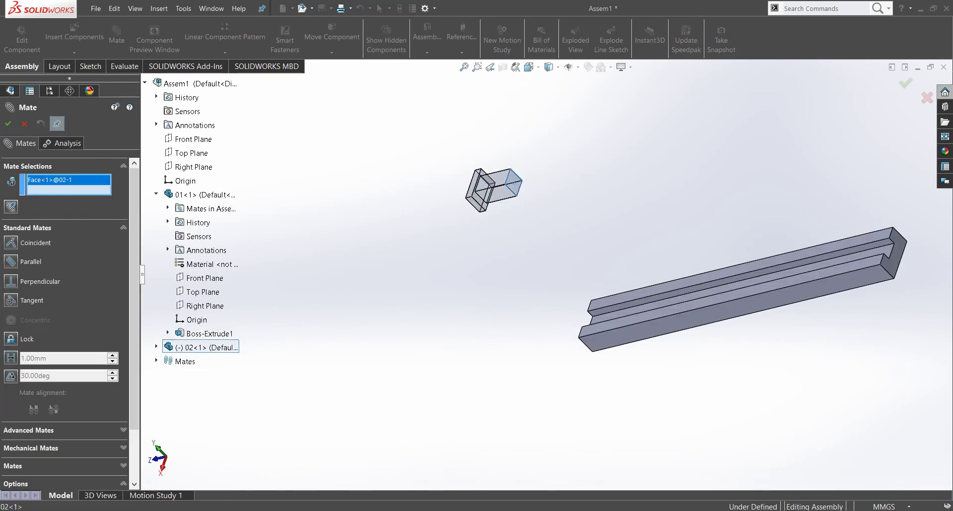
pyautogui.click(617, 314)
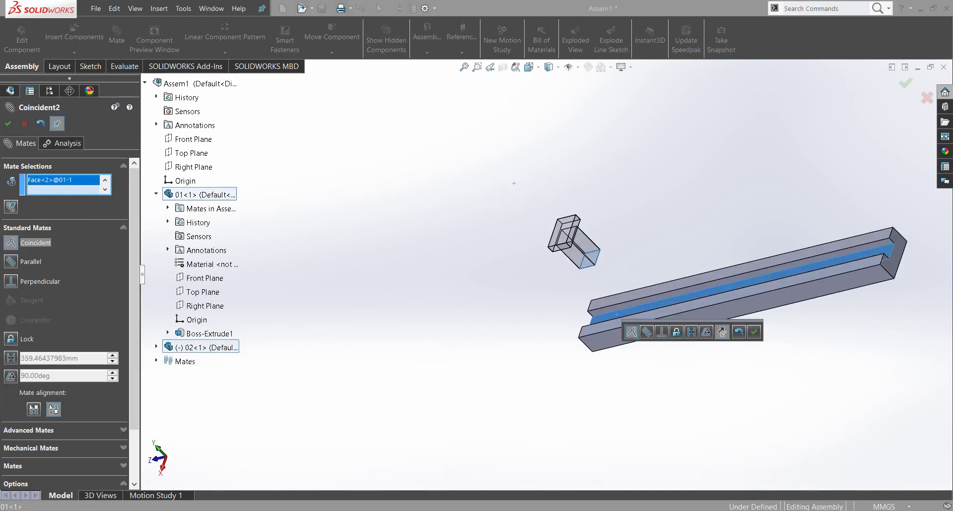
pyautogui.click(754, 332)
pyautogui.scroll(-2, 714, 330)
pyautogui.scroll(-2, 713, 330)
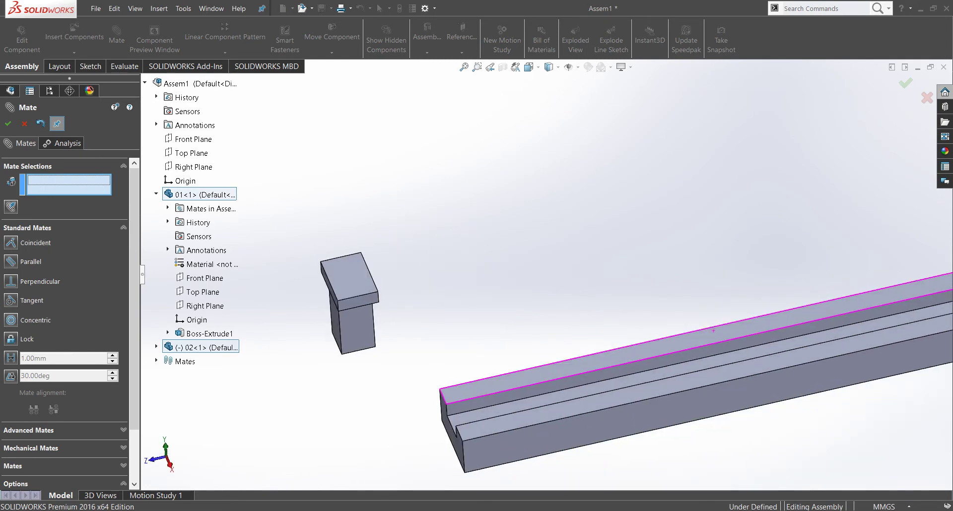
pyautogui.scroll(-1, 713, 330)
pyautogui.moveTo(713, 330)
pyautogui.mouseDown(button='middle')
pyautogui.moveTo(645, 327)
pyautogui.moveTo(740, 363)
pyautogui.mouseUp(button='middle')
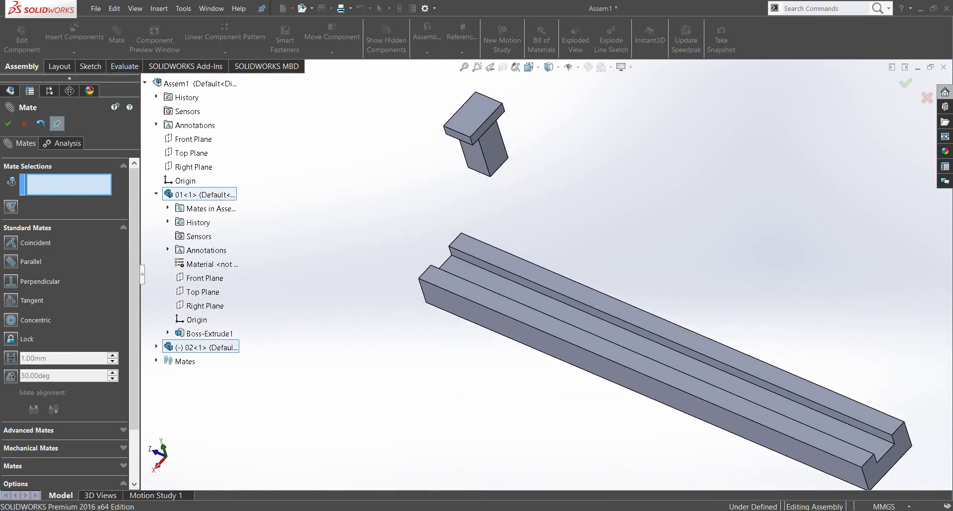
# Inspect both parts in front, top, side and isometric views, then pick a T slider face.
pyautogui.hotkey('ctrl', '1')
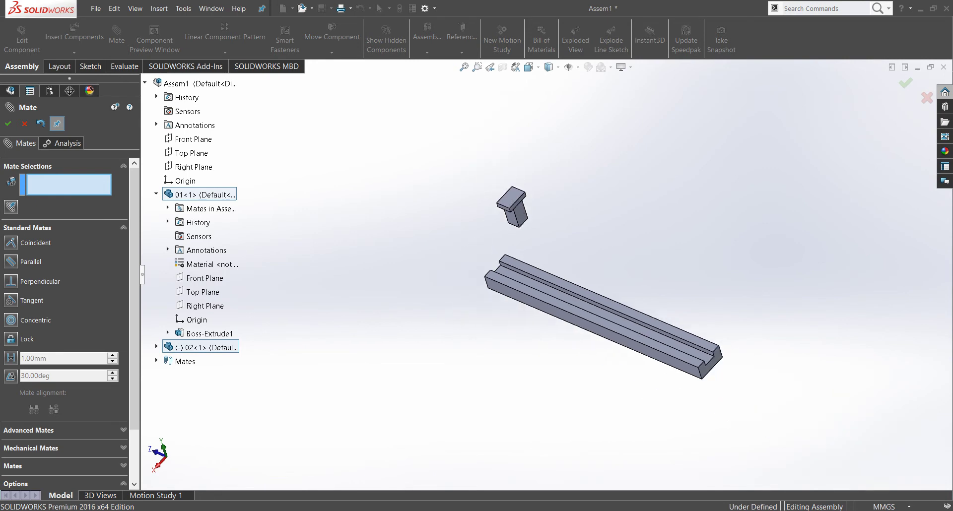
pyautogui.press('Left')
pyautogui.press('Left')
pyautogui.press('Left')
pyautogui.press('Left')
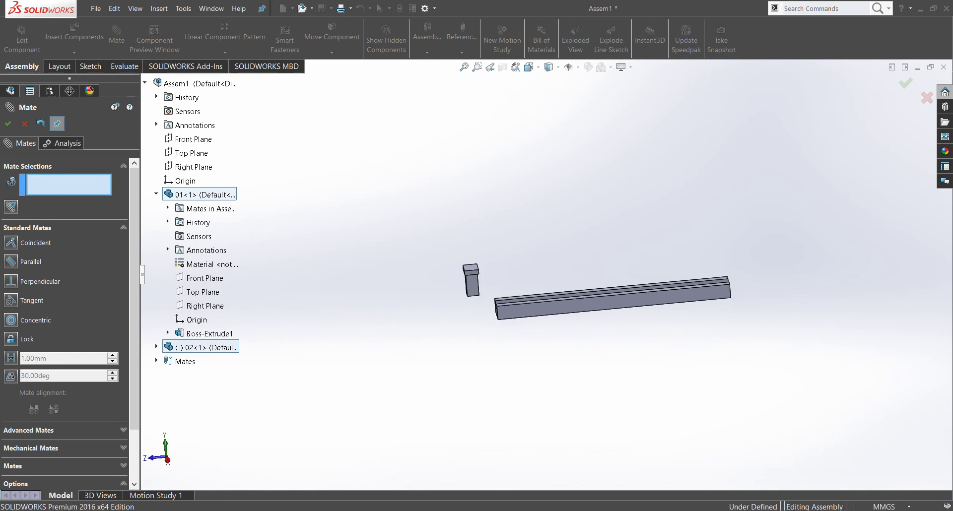
pyautogui.press('Down')
pyautogui.press('Down')
pyautogui.scroll(5, 695, 199)
pyautogui.hotkey('ctrl', '4')
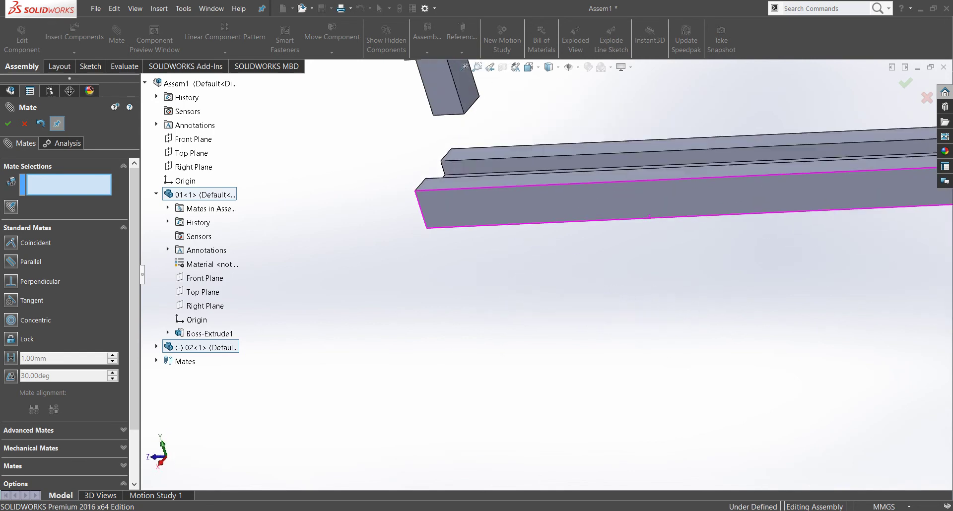
pyautogui.hotkey('ctrl', '1')
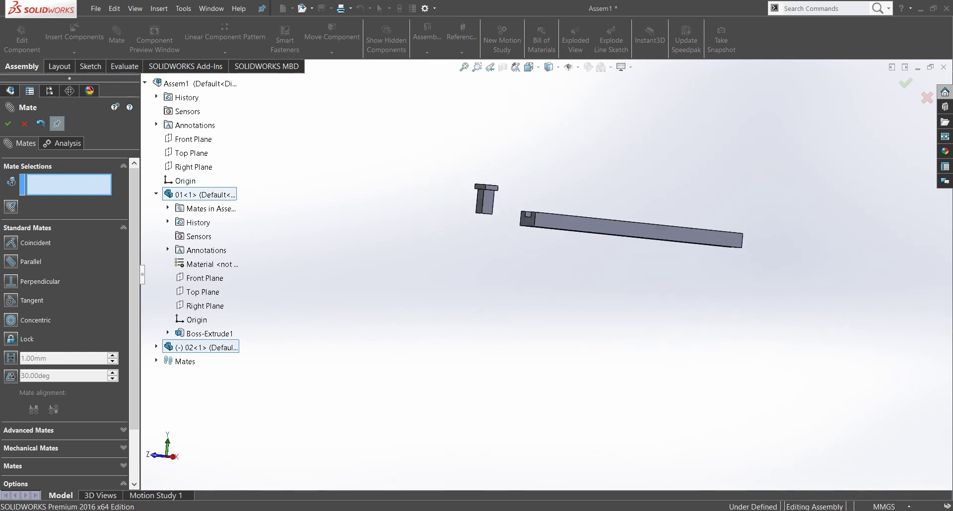
pyautogui.scroll(-5, 636, 209)
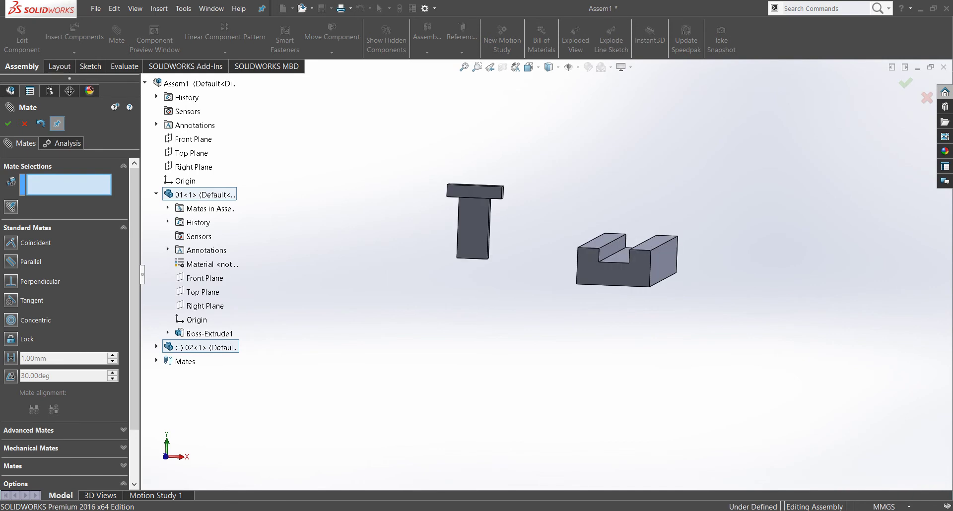
pyautogui.hotkey('ctrl', '7')
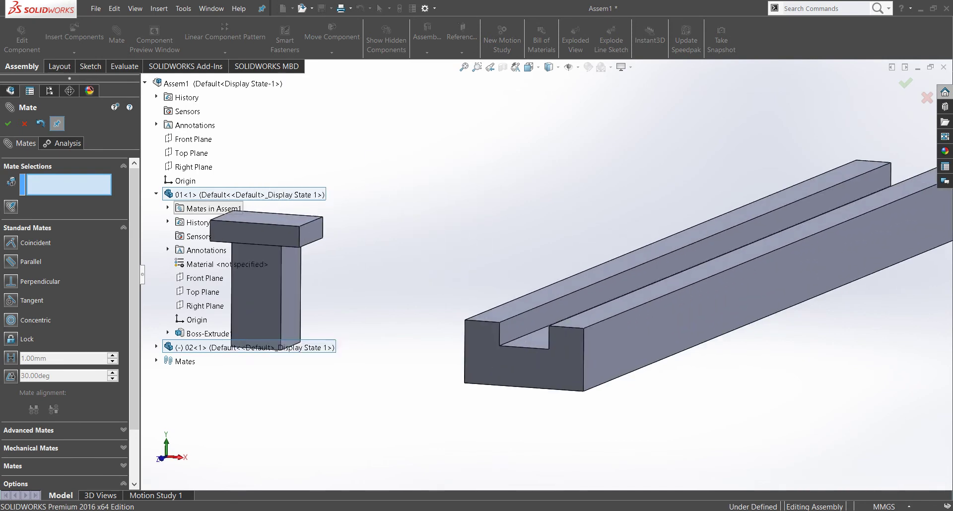
pyautogui.click(258, 298)
pyautogui.hotkey('ctrl', '3')
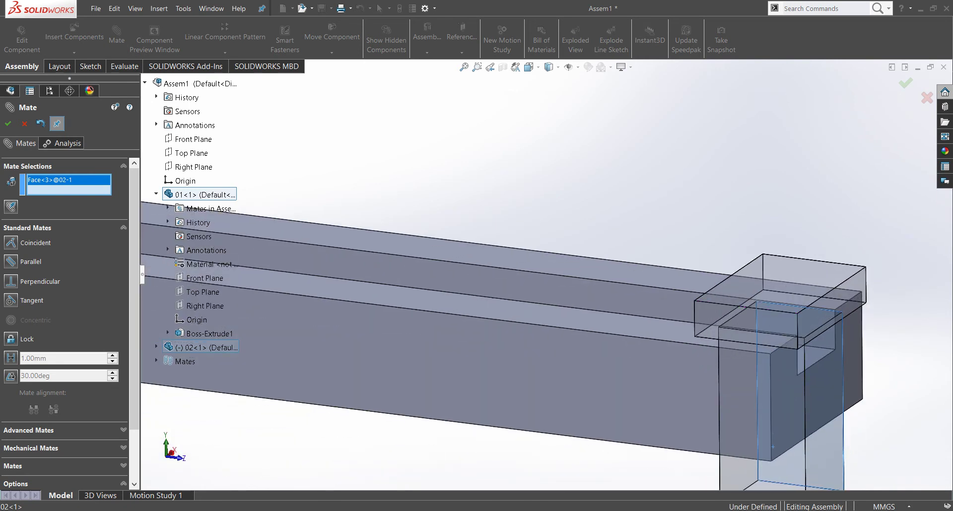
# Cancel the pending slot-floor mate and drag the T slider to the rail's right end.
pyautogui.click(790, 328)
pyautogui.press('Escape')
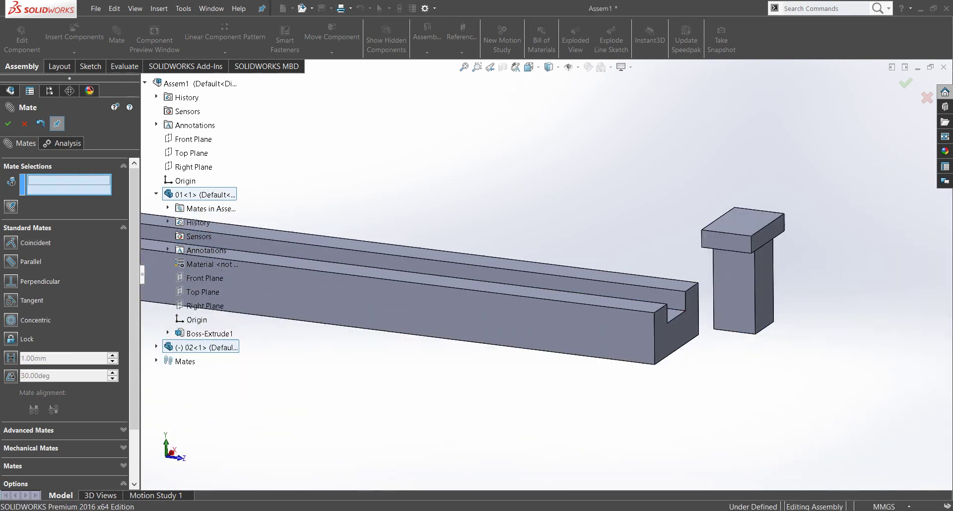
pyautogui.click(698, 288)
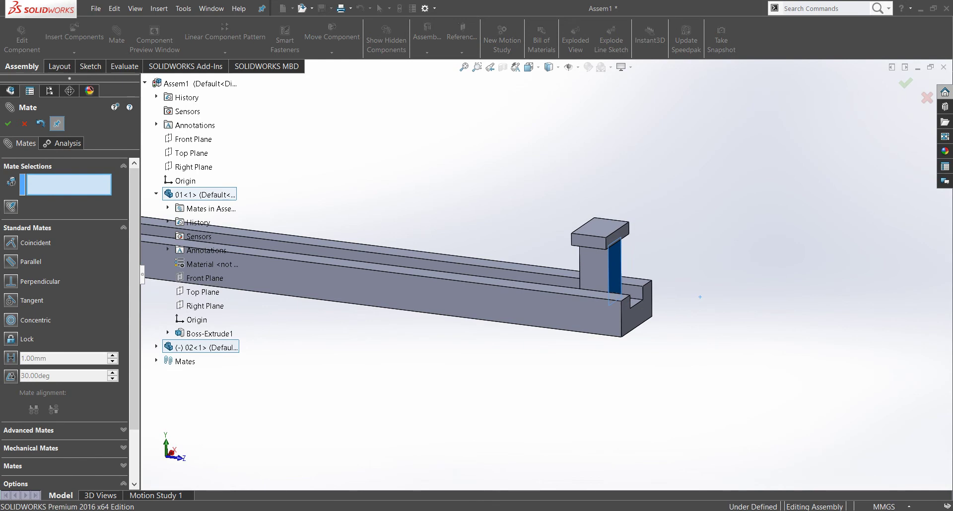
pyautogui.hotkey('ctrl', '7')
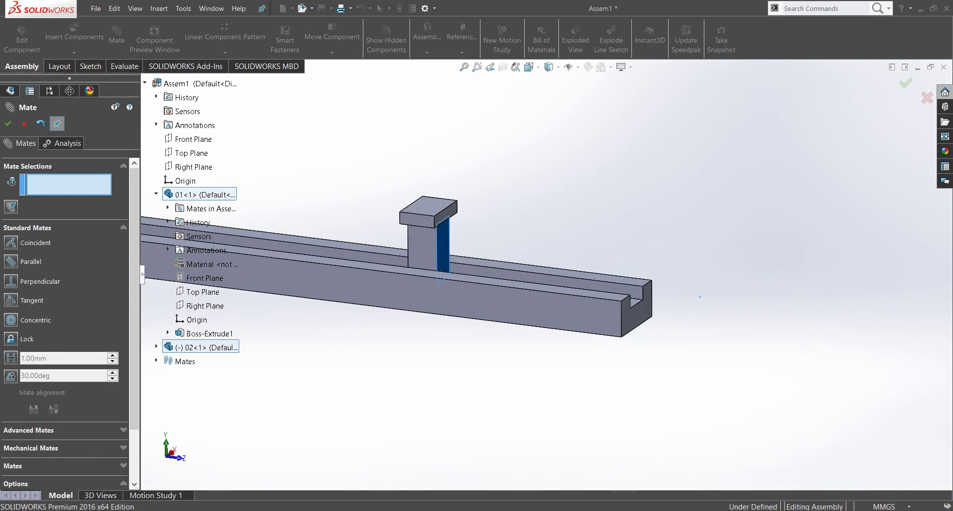
pyautogui.press('f')
pyautogui.moveTo(571, 248)
pyautogui.mouseDown()
pyautogui.moveTo(729, 318)
pyautogui.moveTo(319, 175)
pyautogui.moveTo(260, 166)
pyautogui.moveTo(536, 250)
pyautogui.moveTo(723, 323)
pyautogui.moveTo(264, 181)
pyautogui.moveTo(334, 179)
pyautogui.moveTo(817, 348)
pyautogui.moveTo(235, 149)
pyautogui.moveTo(484, 228)
pyautogui.moveTo(730, 325)
pyautogui.moveTo(149, 111)
pyautogui.moveTo(694, 313)
pyautogui.moveTo(202, 139)
pyautogui.moveTo(453, 233)
pyautogui.moveTo(685, 313)
pyautogui.moveTo(149, 114)
pyautogui.moveTo(563, 233)
pyautogui.moveTo(313, 181)
pyautogui.moveTo(640, 288)
pyautogui.moveTo(367, 193)
pyautogui.mouseUp()
# Select the slider's stem face and the rail's end face as mate references.
pyautogui.scroll(-5, 515, 245)
pyautogui.moveTo(447, 209); pyautogui.dragTo(515, 245, button='middle')
pyautogui.scroll(3, 515, 245)
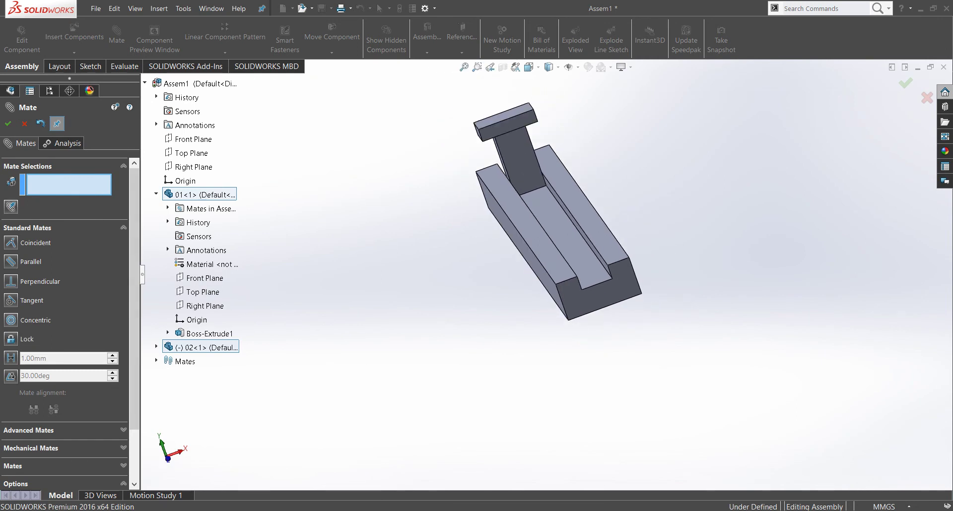
pyautogui.click(517, 160)
pyautogui.click(593, 300)
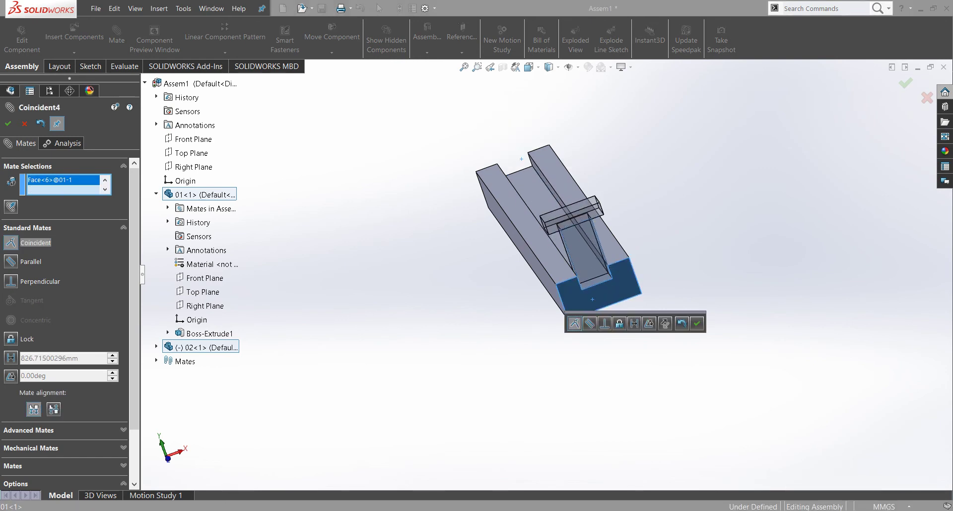
# Make the stem-to-rail-end mate a distance limit with a 0 mm maximum.
pyautogui.click(31, 449)
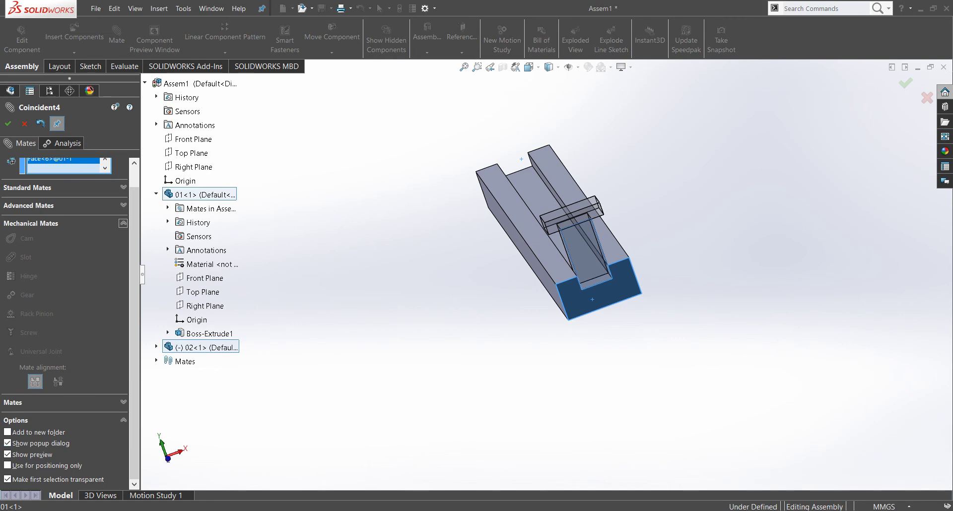
pyautogui.click(29, 206)
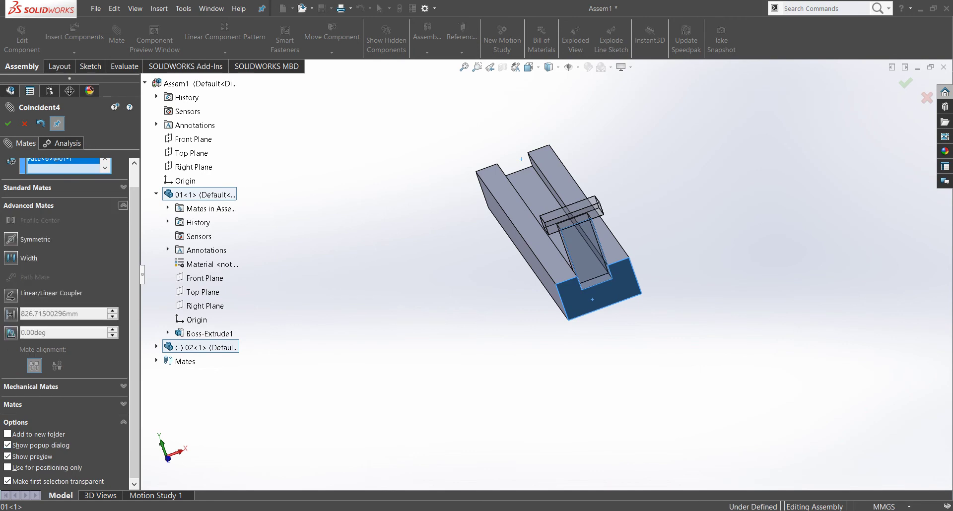
pyautogui.click(11, 314)
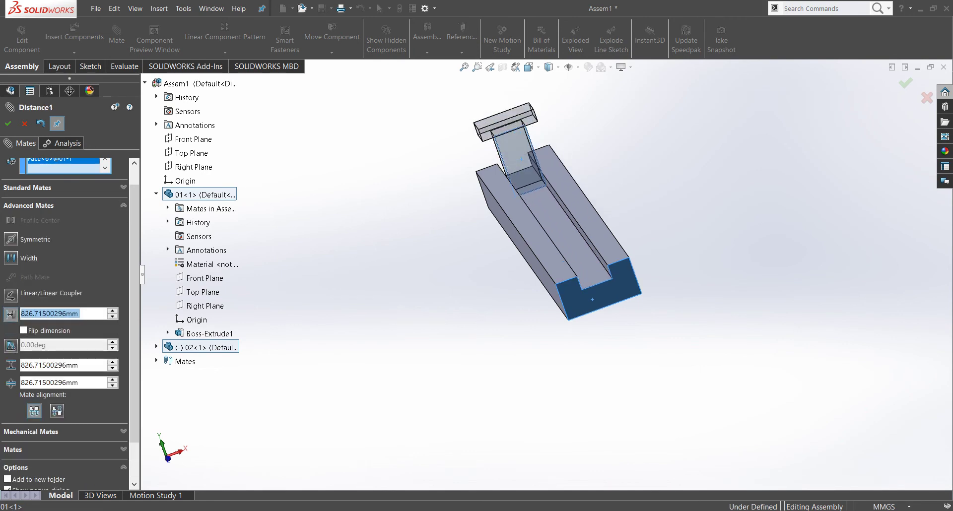
pyautogui.scroll(2, 547, 273)
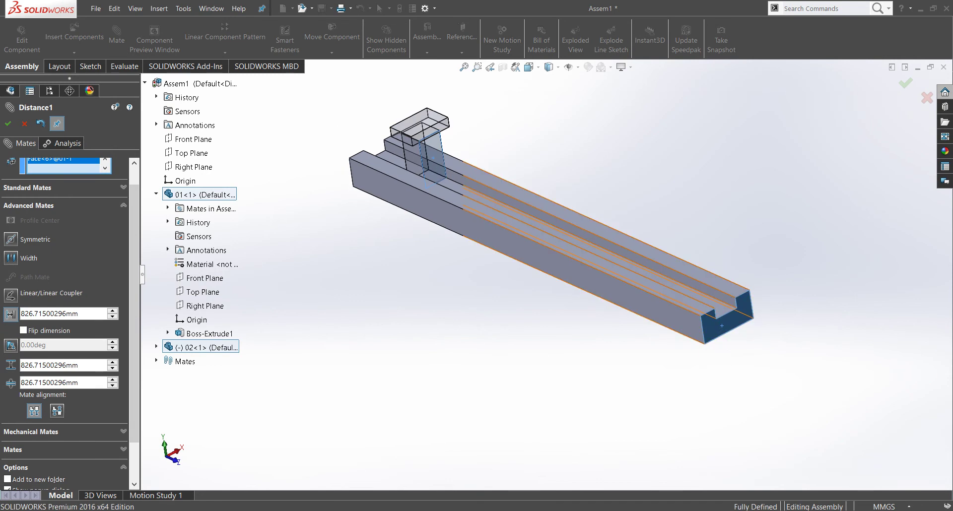
pyautogui.click(47, 365)
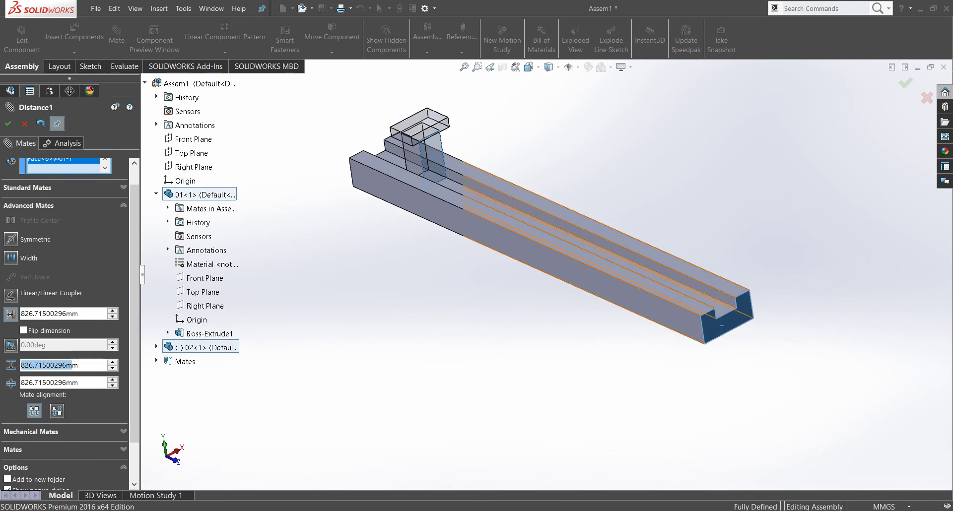
pyautogui.write('0')
pyautogui.press('Return')
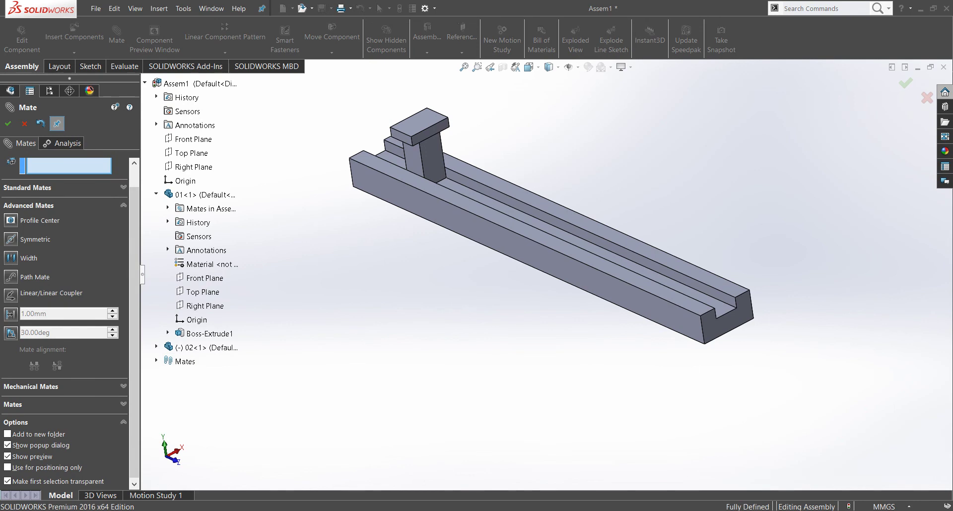
pyautogui.press('Escape')
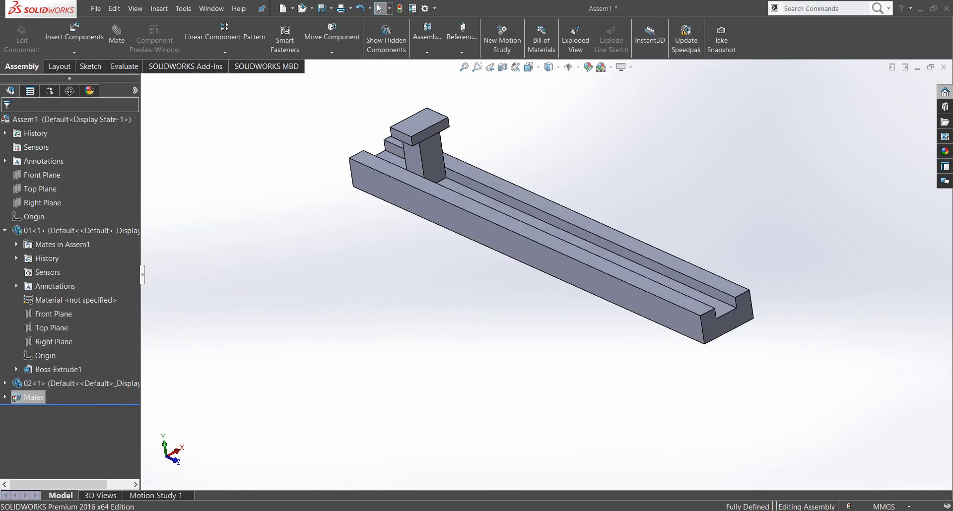
# Open the Distance1 mate for editing and confirm it unchanged.
pyautogui.click(5, 397)
pyautogui.click(70, 453)
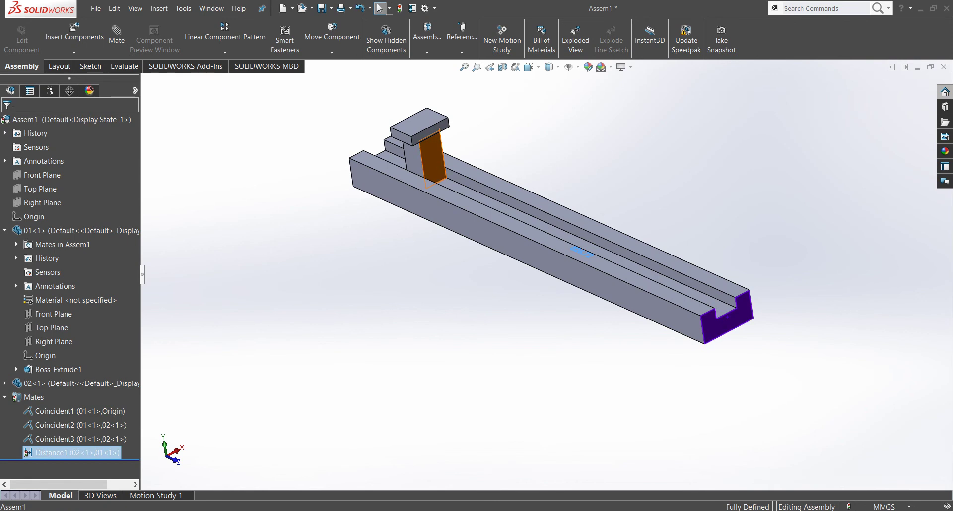
pyautogui.rightClick(75, 453)
pyautogui.click(52, 294)
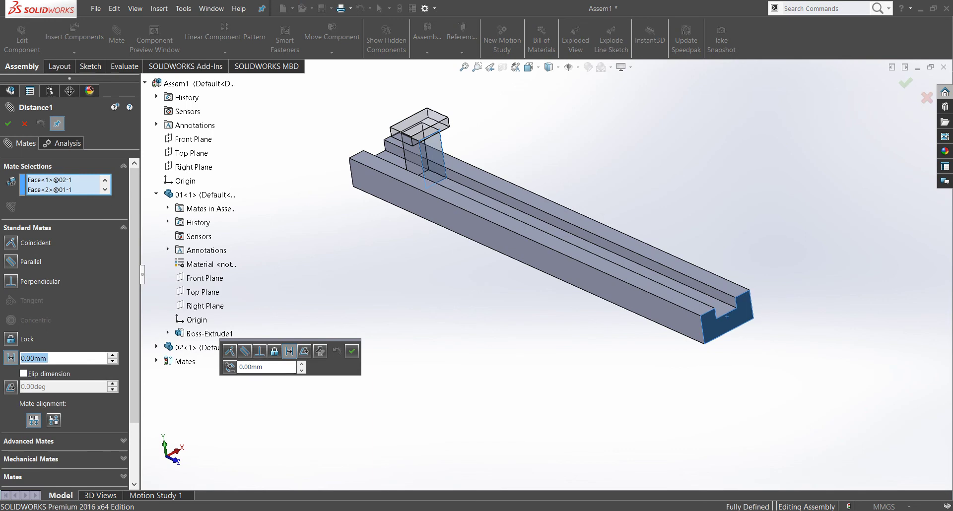
pyautogui.press('Return')
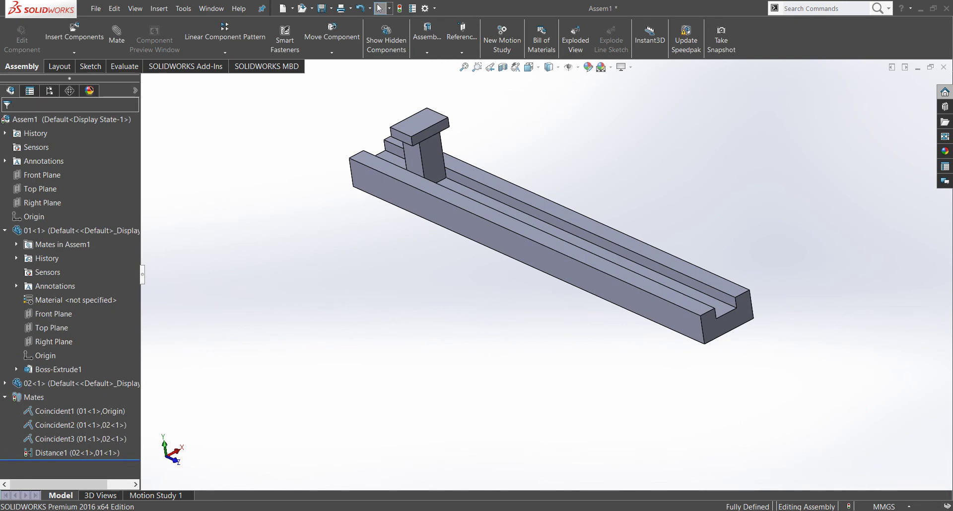
# Delete the Distance1 mate and begin a new mate.
pyautogui.rightClick(40, 453)
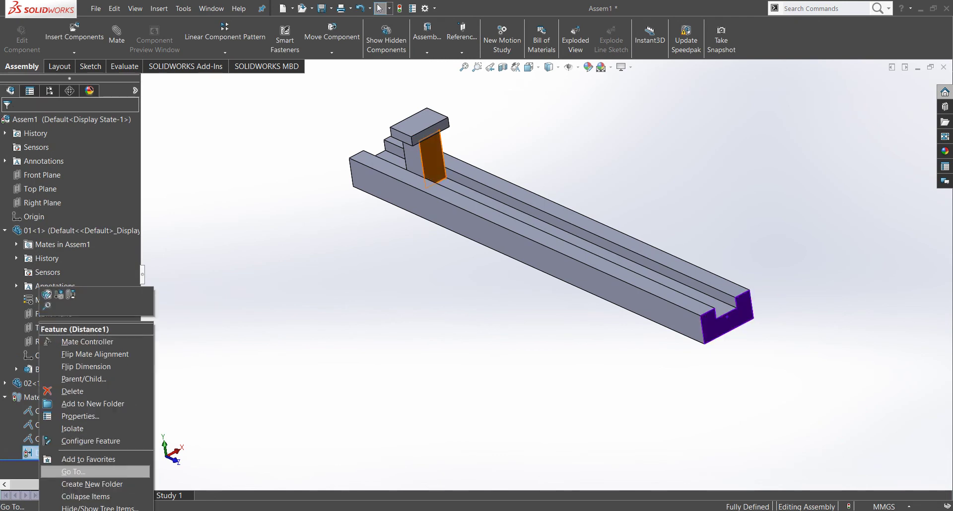
pyautogui.click(72, 392)
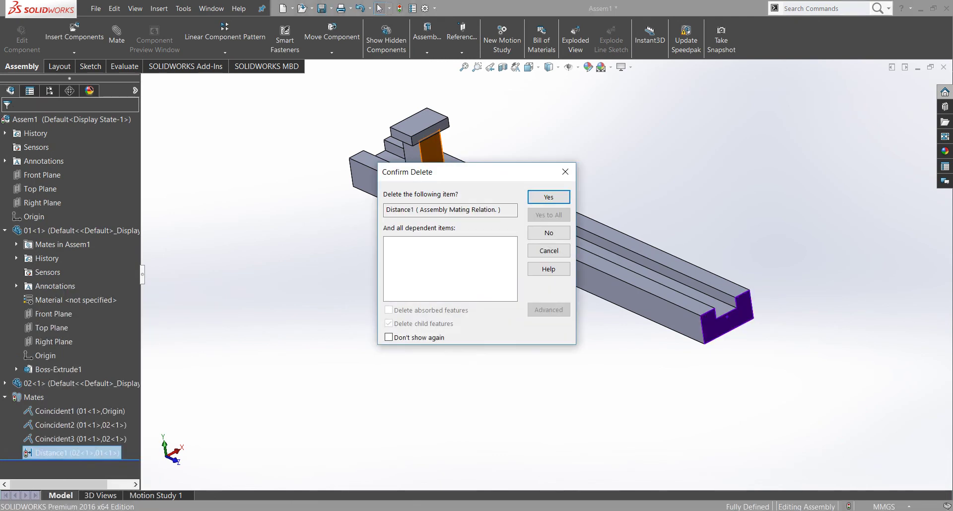
pyautogui.press('Return')
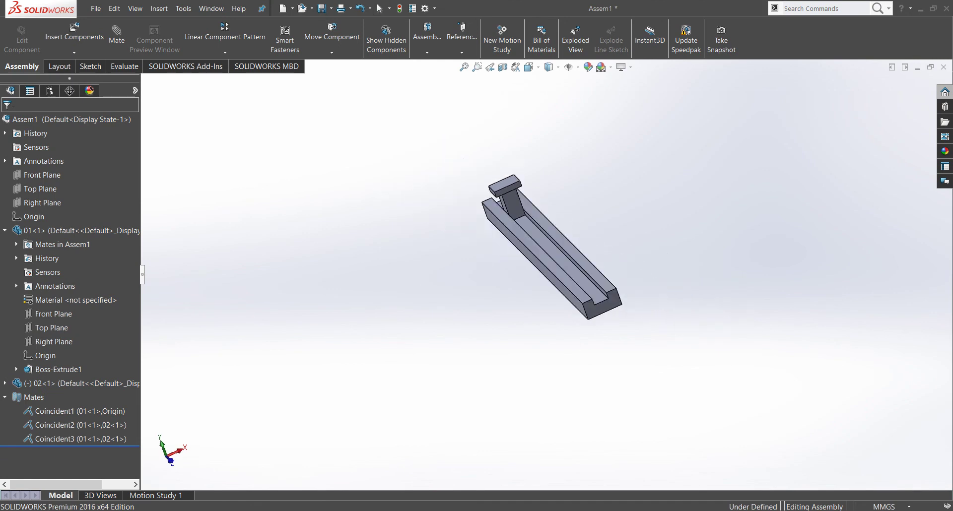
pyautogui.click(117, 37)
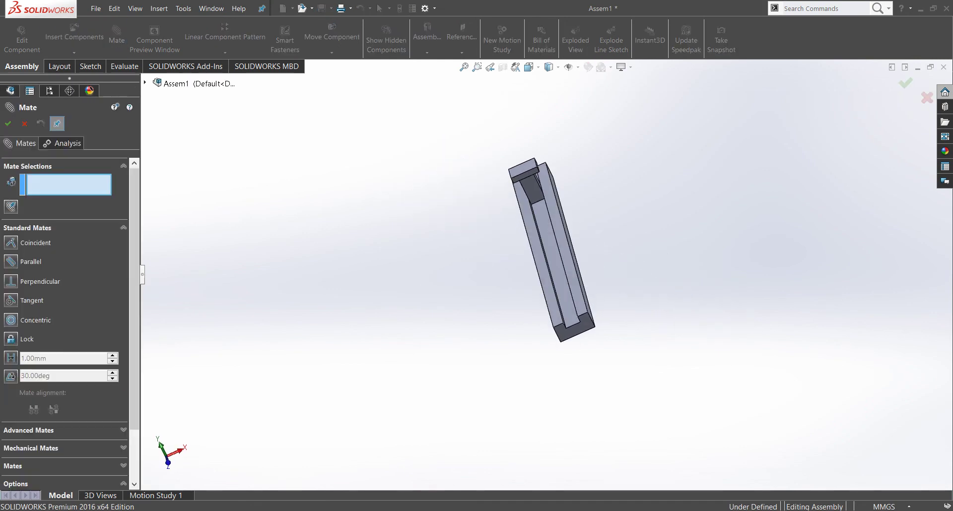
# Slide the slider to the rail's lower end and pick its post face and the rail end face.
pyautogui.moveTo(527, 179); pyautogui.dragTo(566, 317)
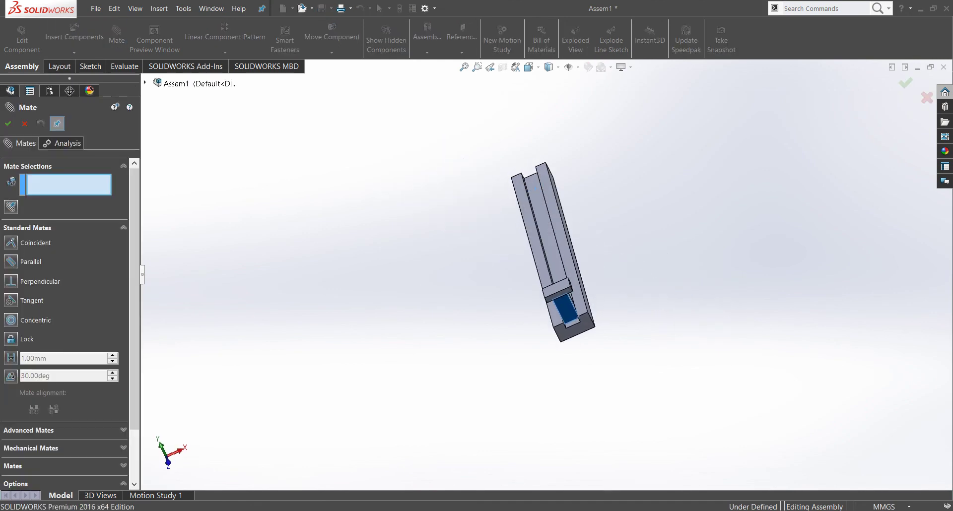
pyautogui.scroll(-3, 593, 375)
pyautogui.moveTo(546, 278); pyautogui.dragTo(574, 309, button='middle')
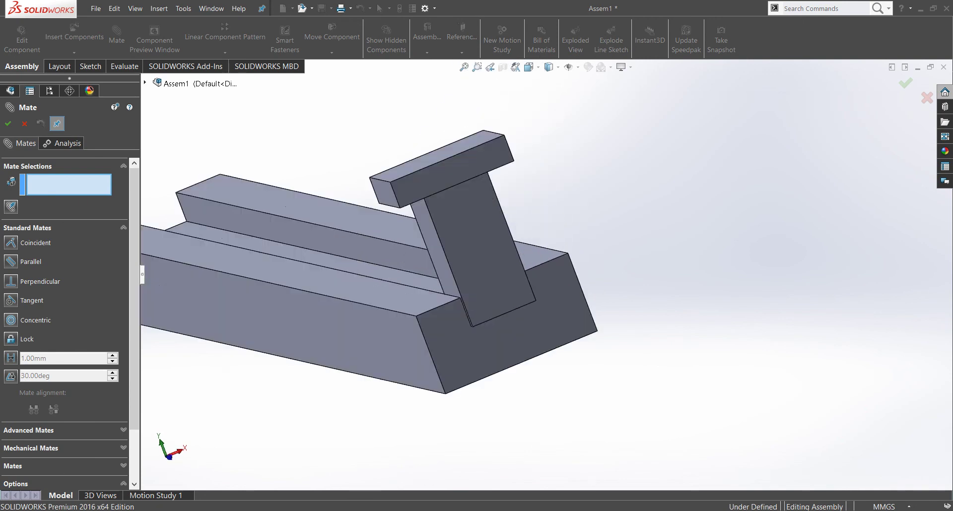
pyautogui.scroll(-5, 710, 238)
pyautogui.moveTo(710, 241); pyautogui.dragTo(745, 241, button='middle')
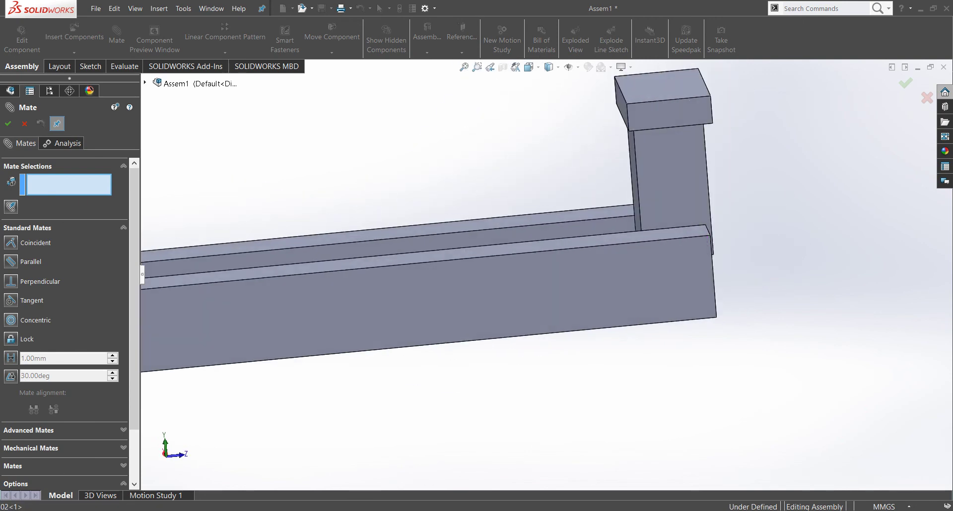
pyautogui.moveTo(671, 193)
pyautogui.mouseDown(button='middle')
pyautogui.moveTo(720, 214)
pyautogui.moveTo(723, 194)
pyautogui.mouseUp(button='middle')
pyautogui.click(723, 194)
pyautogui.click(774, 268)
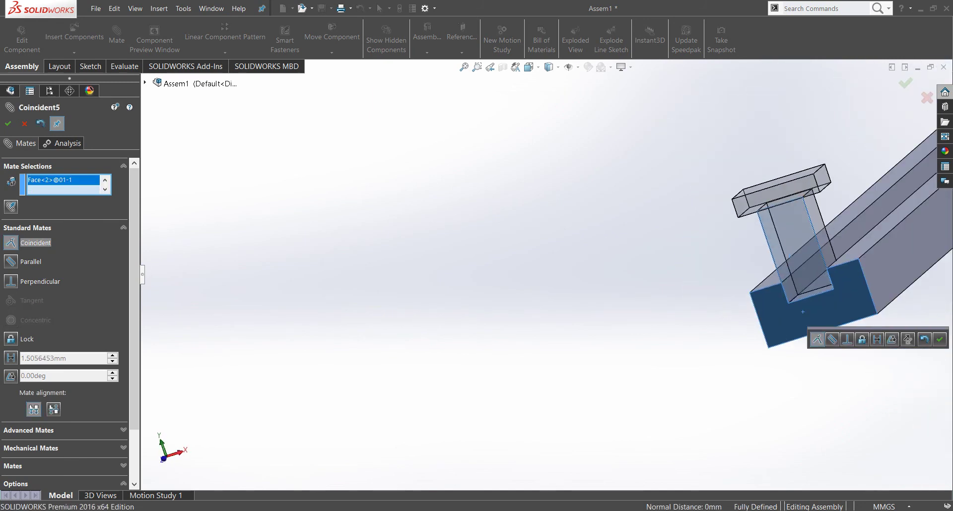
# Make it a limit distance mate with 0 mm distance and 1000 mm maximum.
pyautogui.click(123, 430)
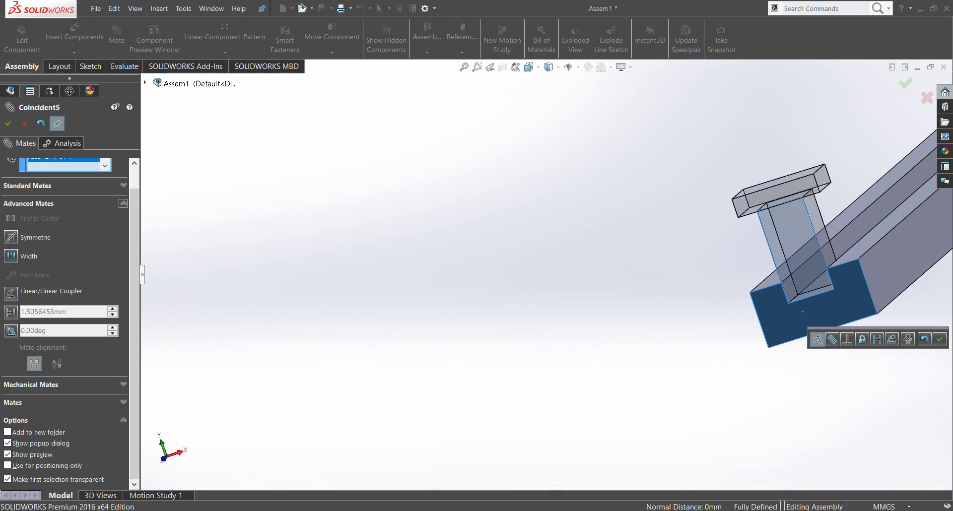
pyautogui.click(11, 312)
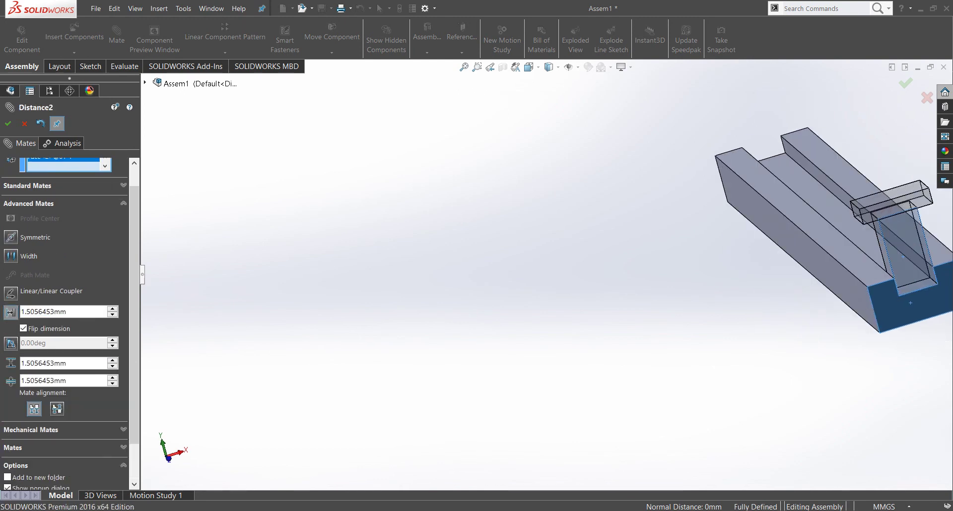
pyautogui.scroll(3, 646, 223)
pyautogui.scroll(-6, 719, 273)
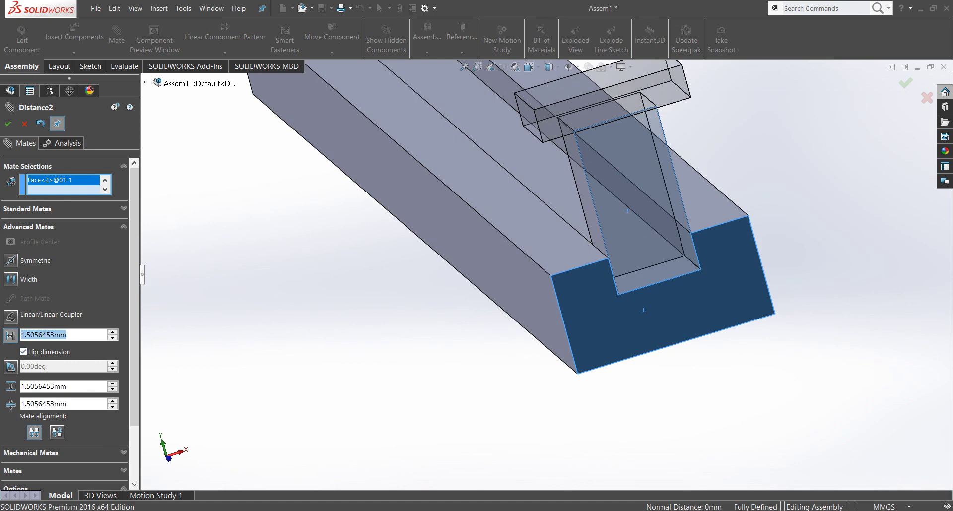
pyautogui.write('0')
pyautogui.press('Return')
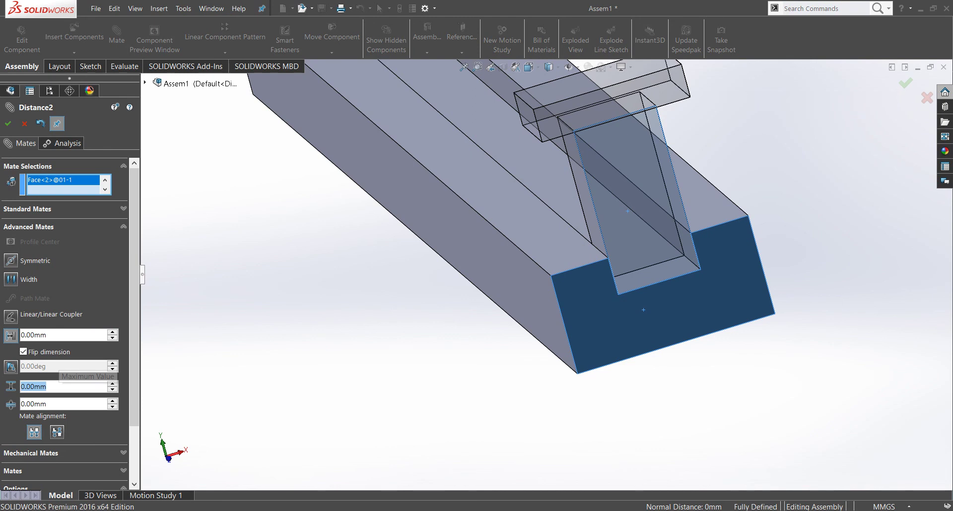
pyautogui.write('1000')
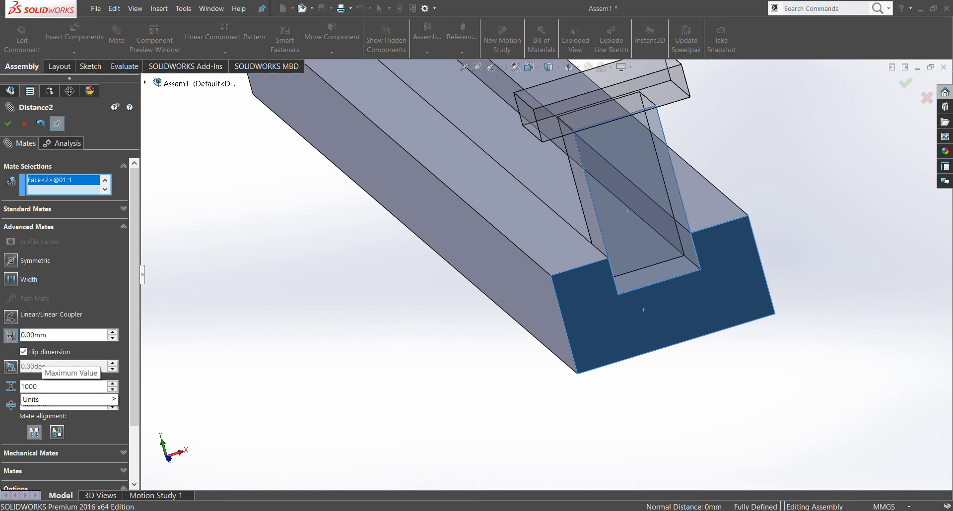
pyautogui.press('Return')
# Set distance 1000, reverse the direction, set maximum 950 mm and accept LimitDistance1.
pyautogui.scroll(5, 546, 275)
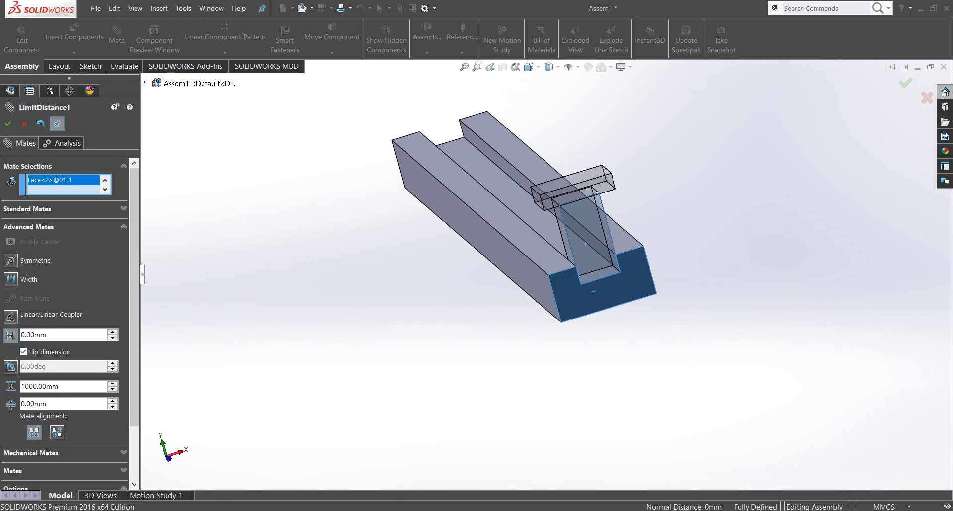
pyautogui.write('1000')
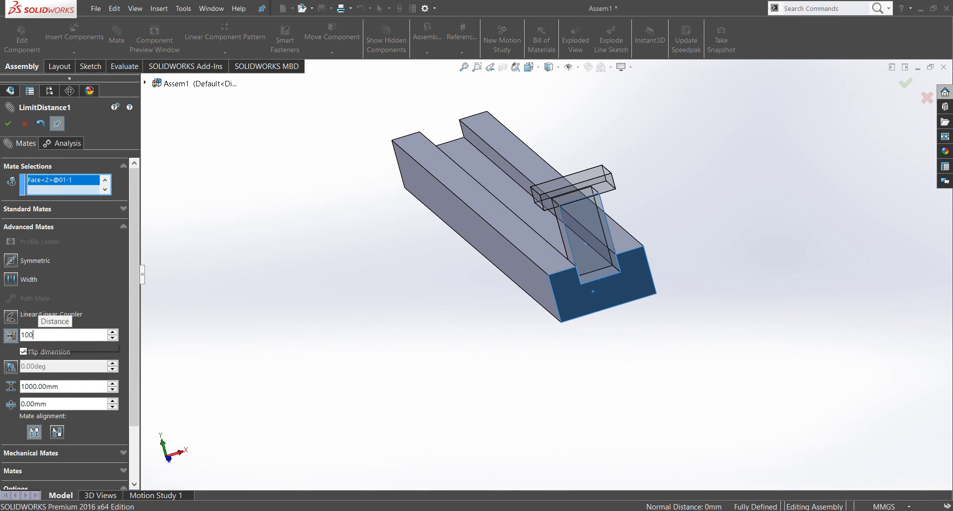
pyautogui.press('Return')
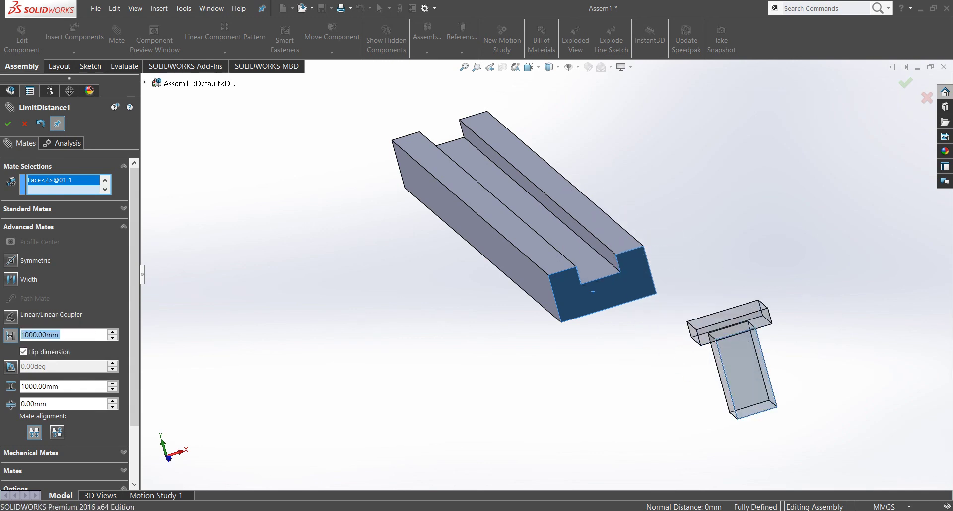
pyautogui.moveTo(546, 278); pyautogui.dragTo(446, 278, button='middle')
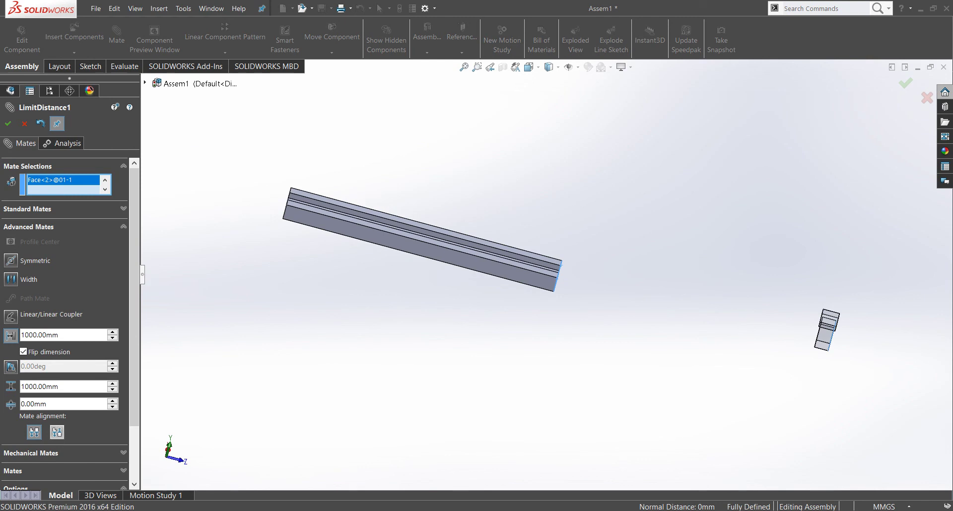
pyautogui.click(23, 352)
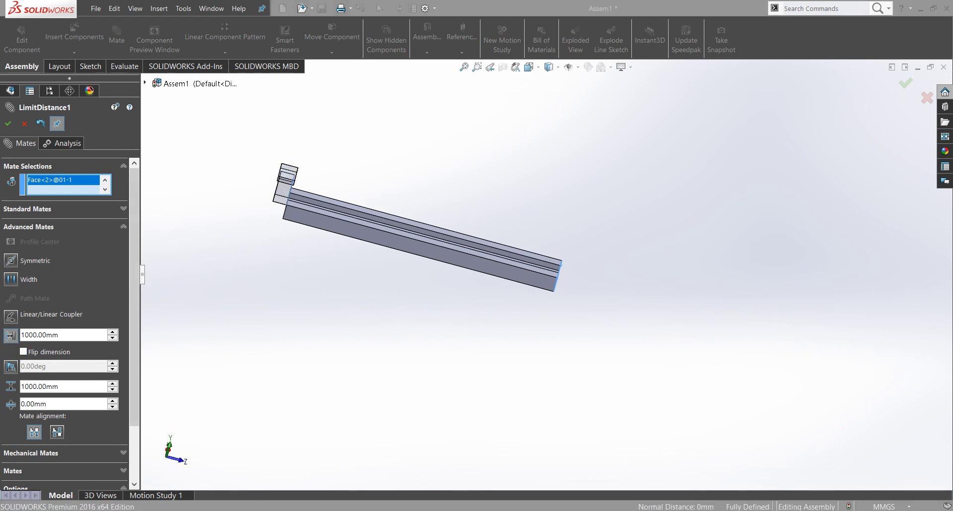
pyautogui.click(40, 386)
pyautogui.write('90')
pyautogui.press('BackSpace')
pyautogui.write('50')
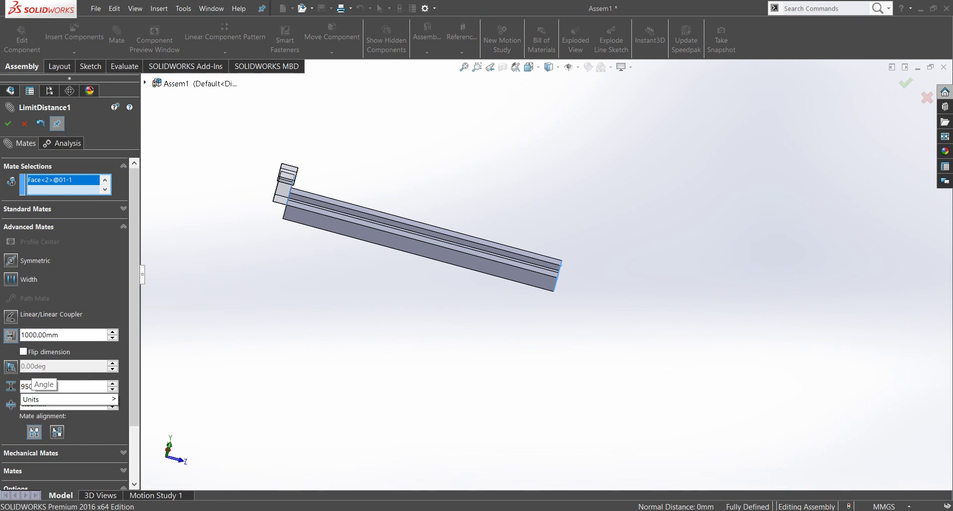
pyautogui.press('Return')
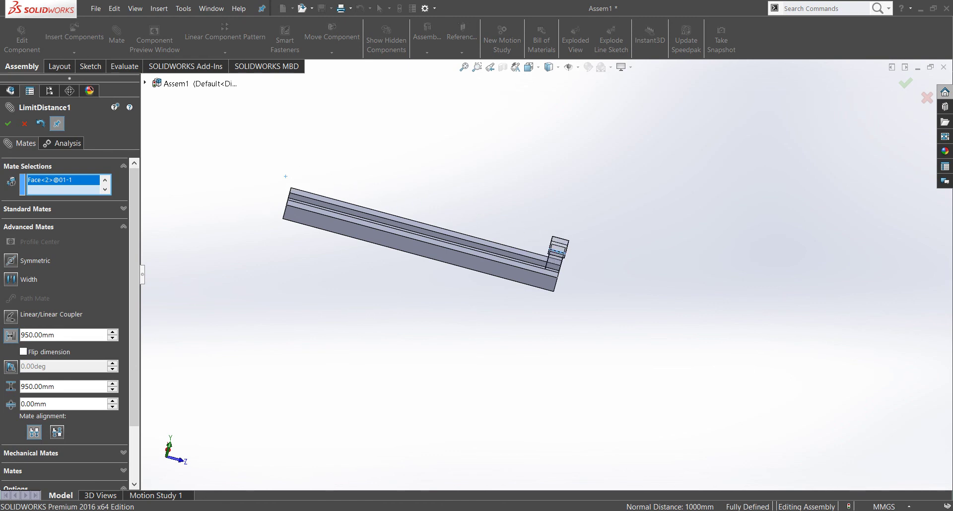
pyautogui.click(8, 123)
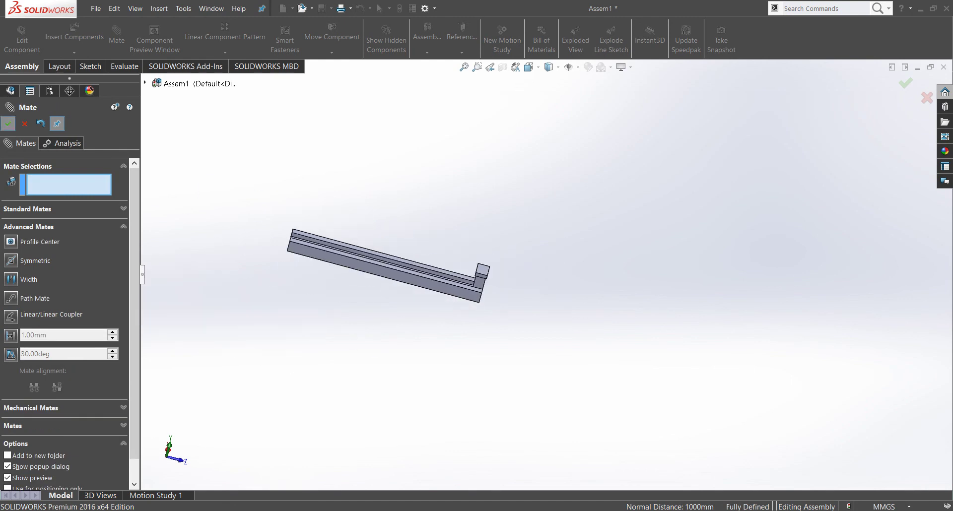
# Close the Mate PropertyManager and drag the slider along the rail to its far end.
pyautogui.press('Escape')
pyautogui.hotkey('ctrl', '3')
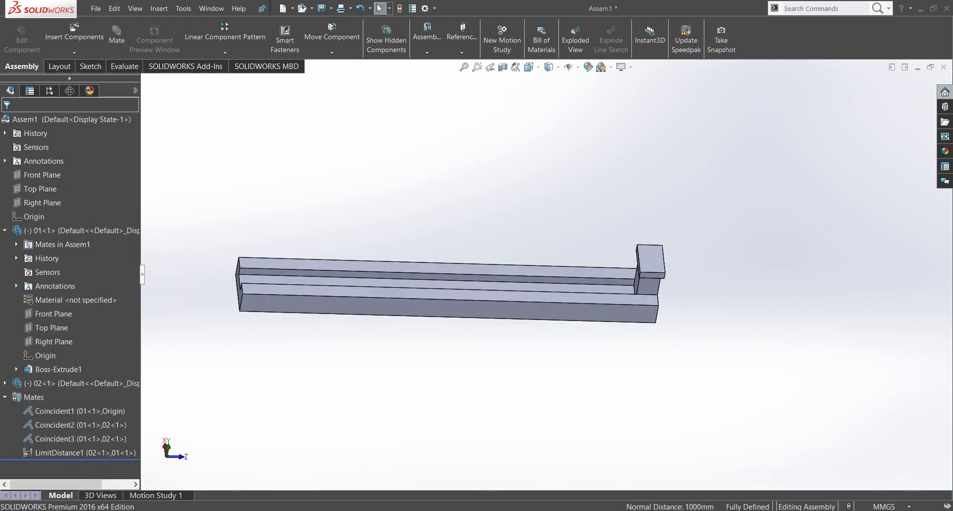
pyautogui.moveTo(650, 261)
pyautogui.mouseDown()
pyautogui.moveTo(256, 252)
pyautogui.moveTo(654, 263)
pyautogui.mouseUp()
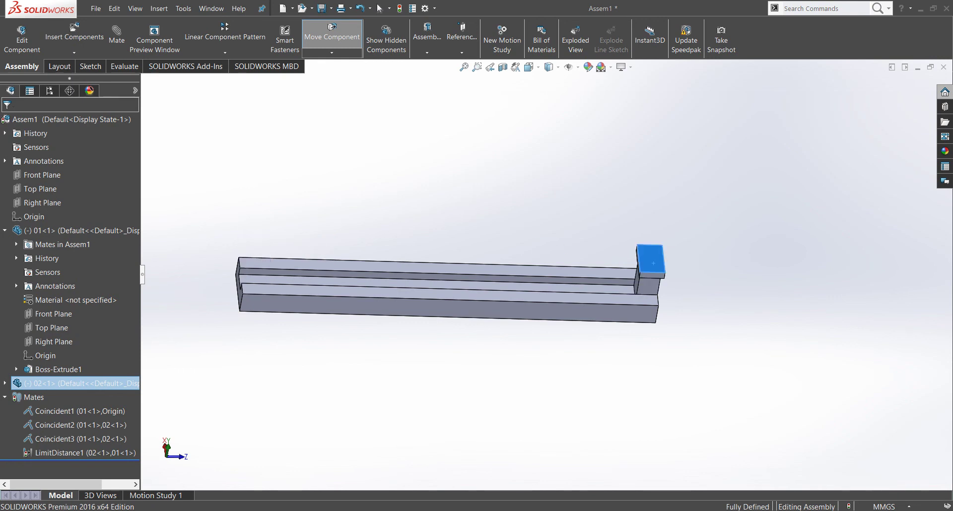